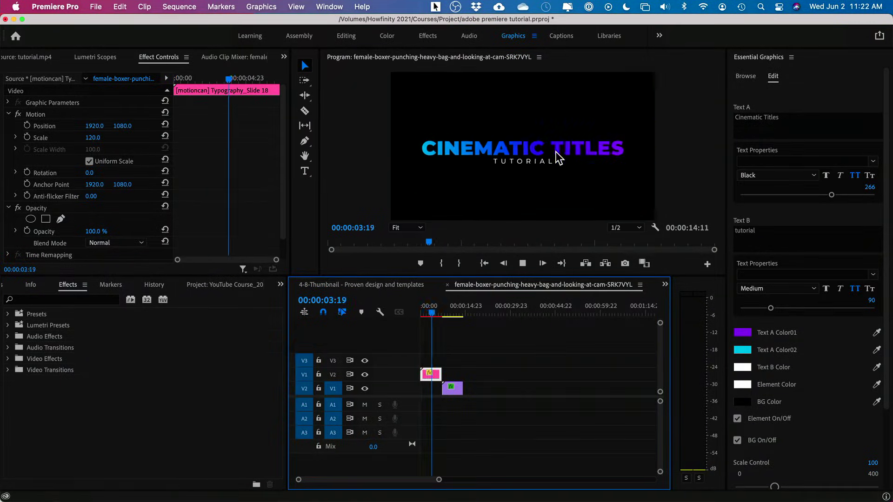
Stop the title preview and look through the Envato Elements templates in the web browser.
key("space")
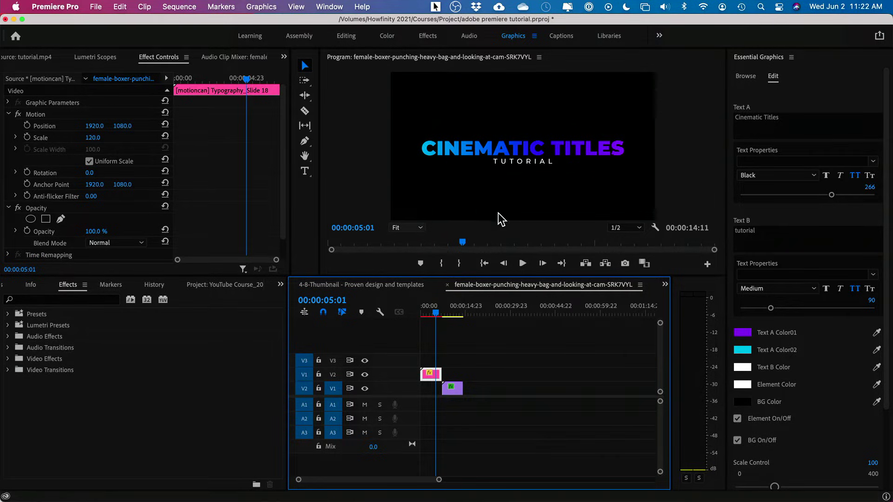
key("Left")
key("super+Tab")
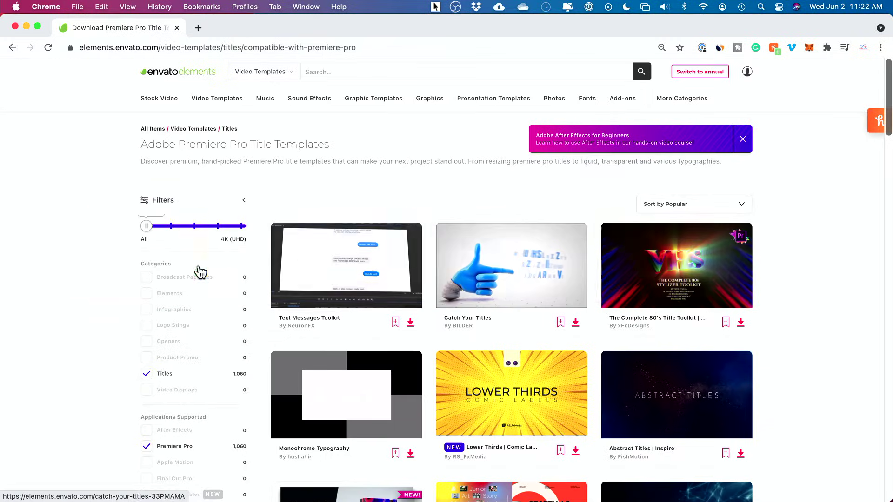
scroll(414, 219, "down", 1)
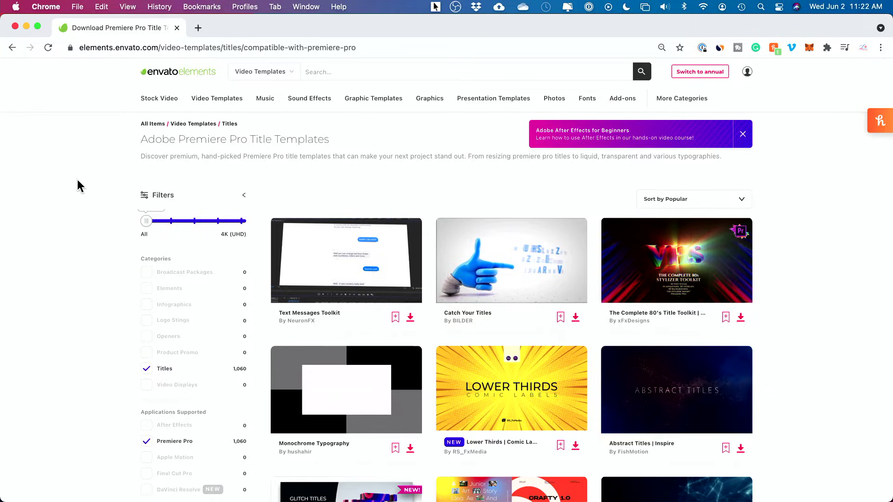
scroll(77, 180, "up", 1)
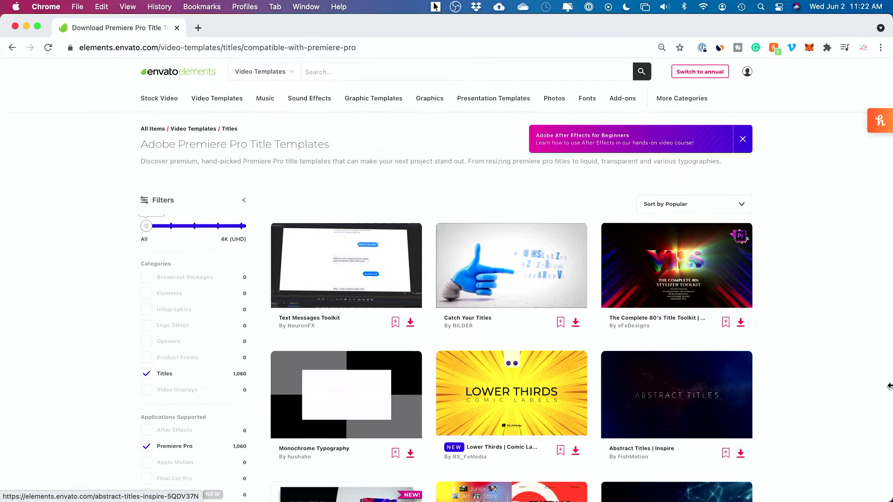
scroll(822, 395, "down", 3)
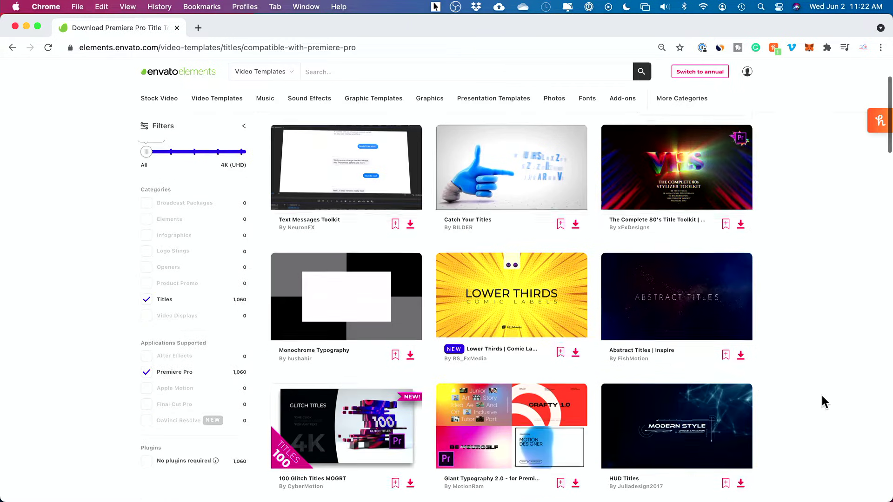
mouse_move(664, 305)
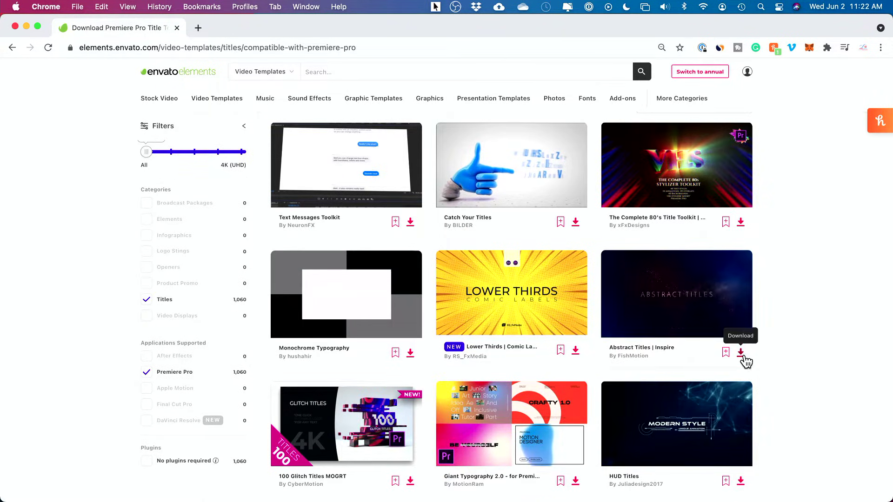
scroll(773, 342, "up", 3)
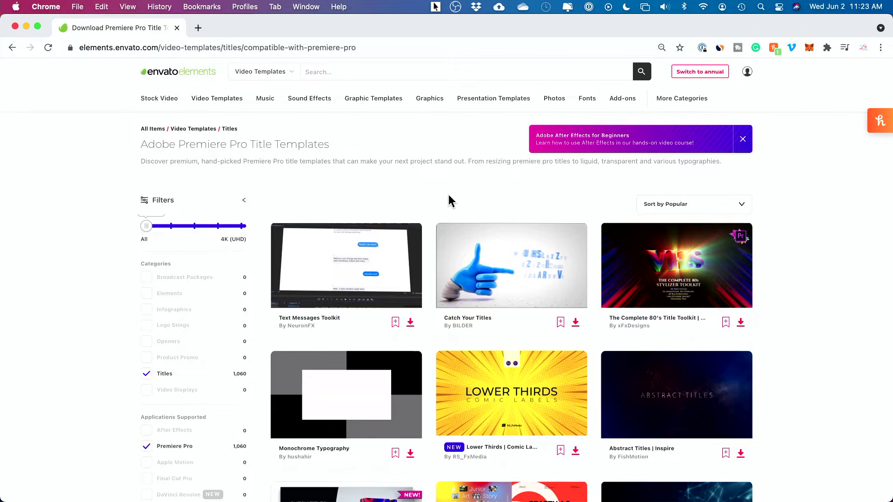
mouse_move(150, 106)
scroll(466, 139, "down", 1)
key("super+Tab")
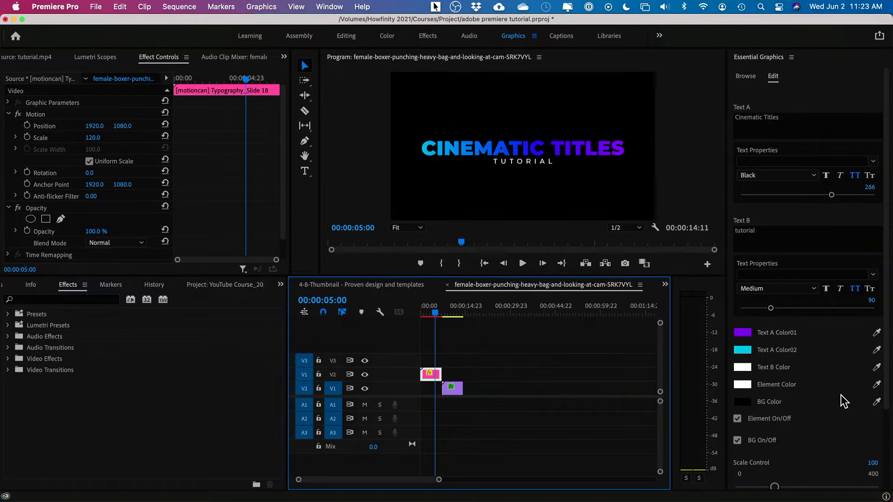
Place the Typography_Slide 18 graphics template at the start of the sequence on V2.
left_click(746, 76)
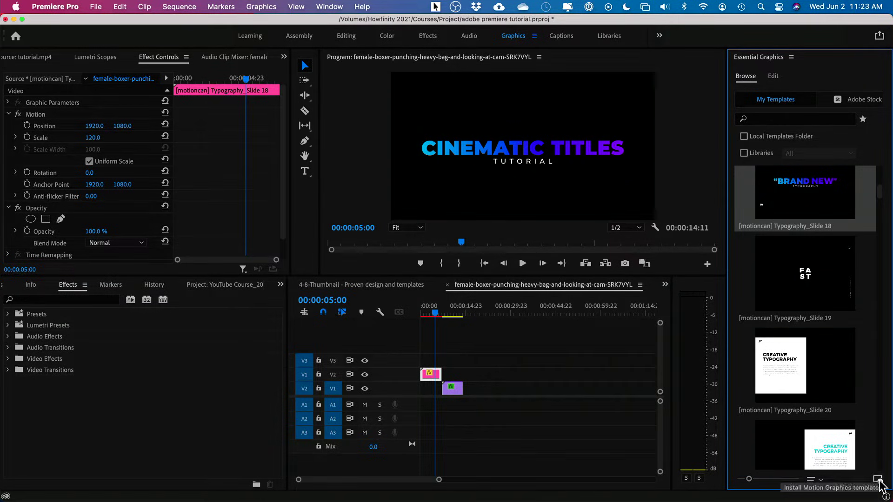
scroll(806, 218, "up", 1)
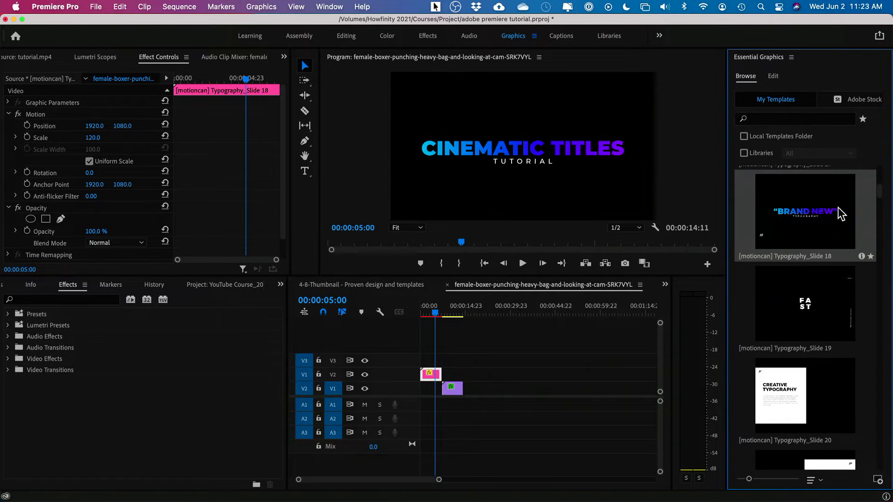
left_click_drag(628, 272, 384, 378)
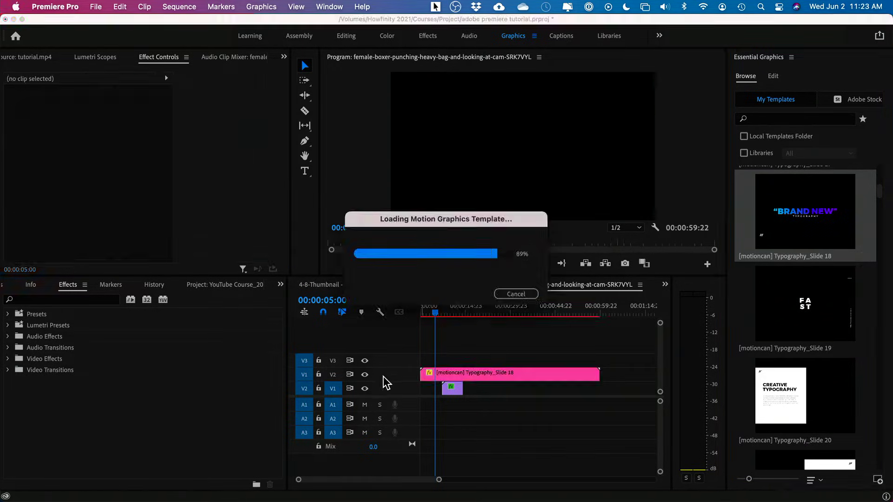
Change the template's main text to 'text' and set its size to 400.
left_click(440, 375)
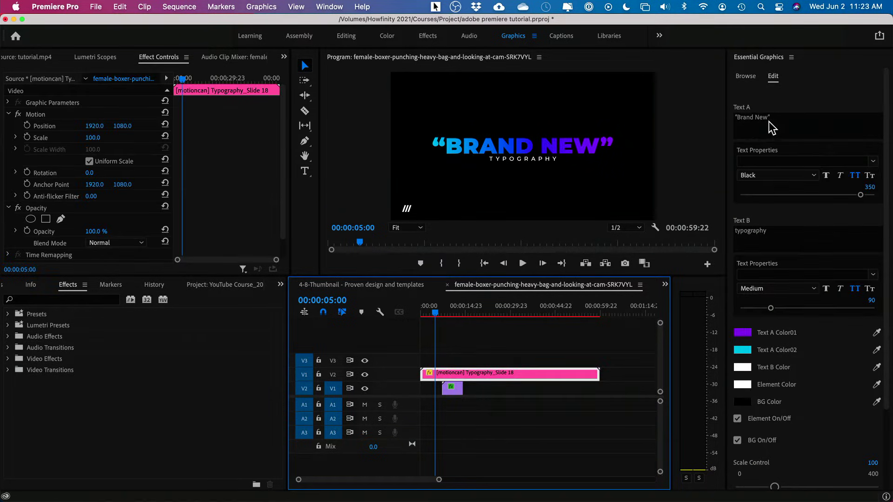
left_click(769, 125)
type("te")
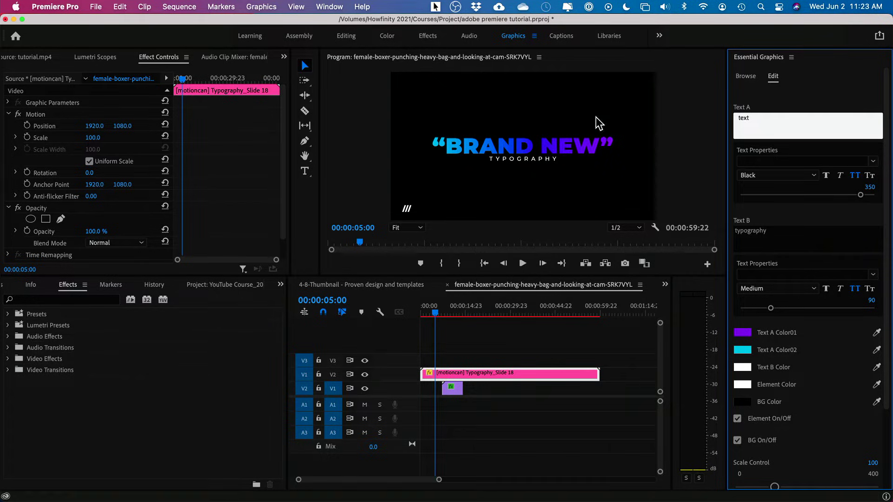
type("xt")
left_click(797, 255)
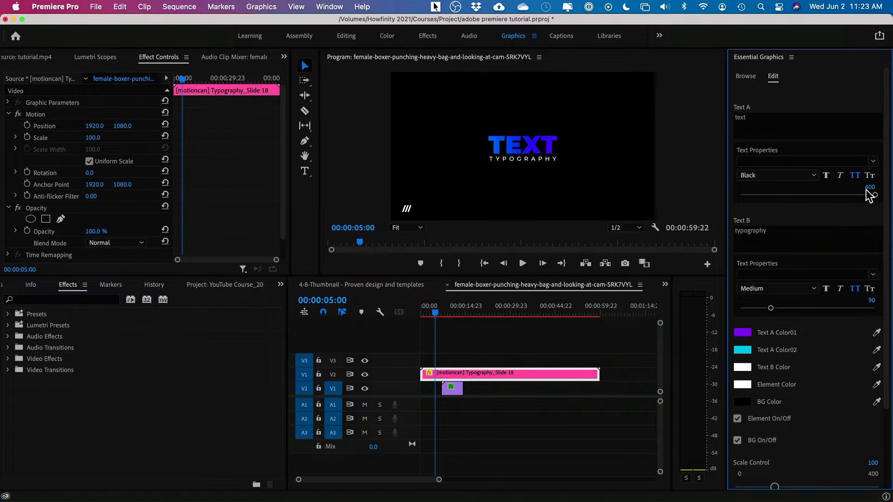
mouse_move(870, 195)
left_mouse_down()
mouse_move(794, 198)
mouse_move(875, 195)
left_mouse_up()
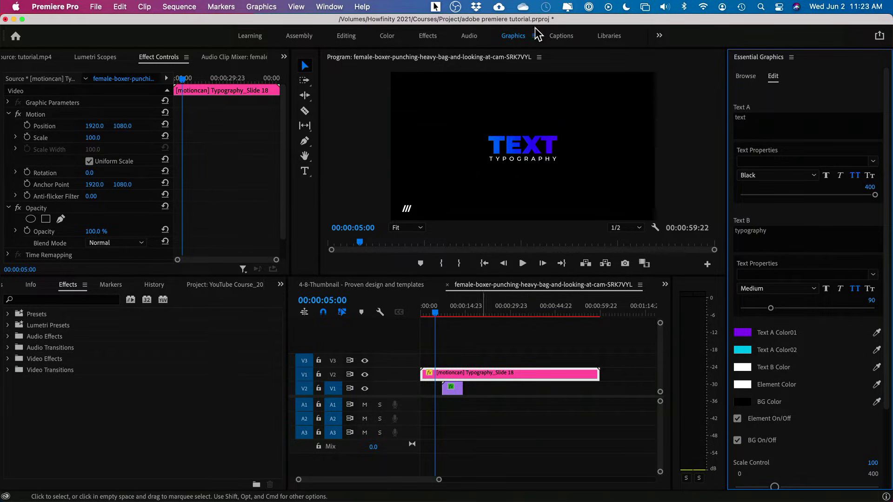
Browse the list of installed graphics templates again.
left_click(745, 76)
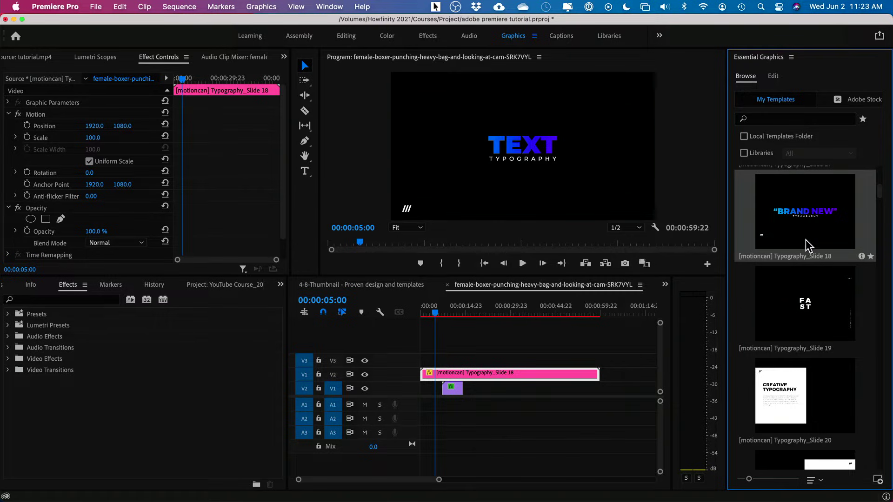
scroll(806, 297, "down", 10)
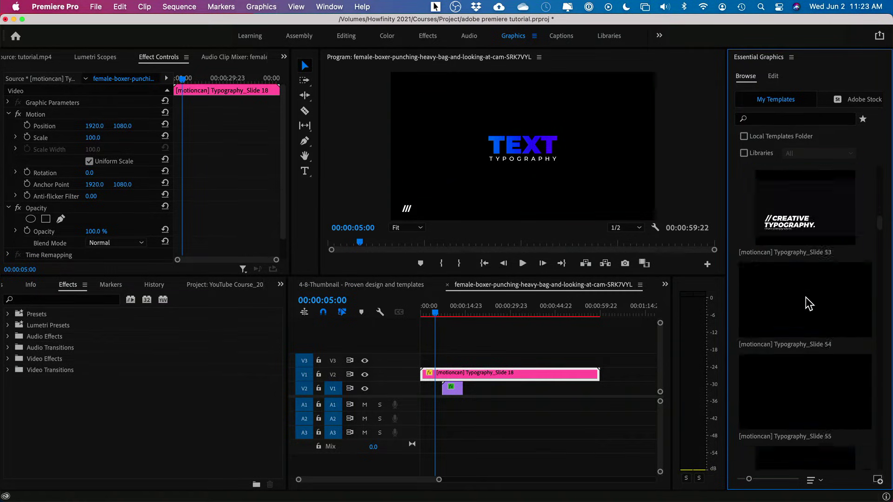
scroll(806, 300, "down", 5)
scroll(806, 298, "down", 4)
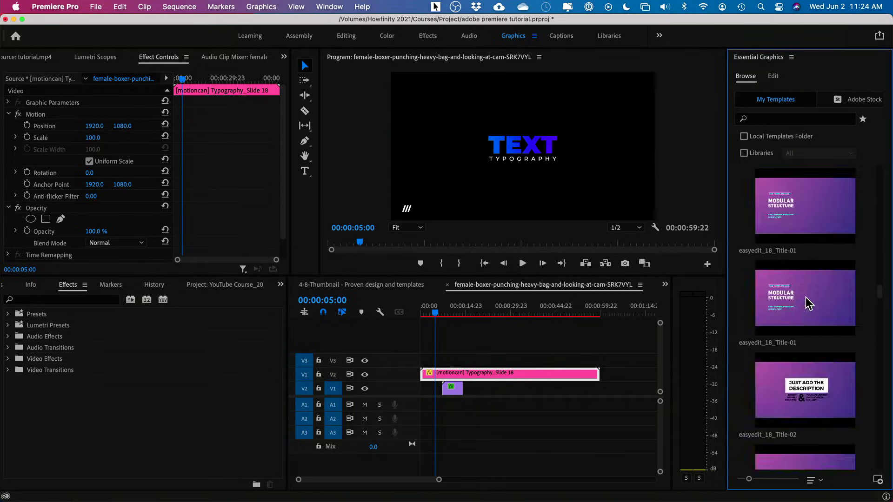
scroll(806, 298, "down", 8)
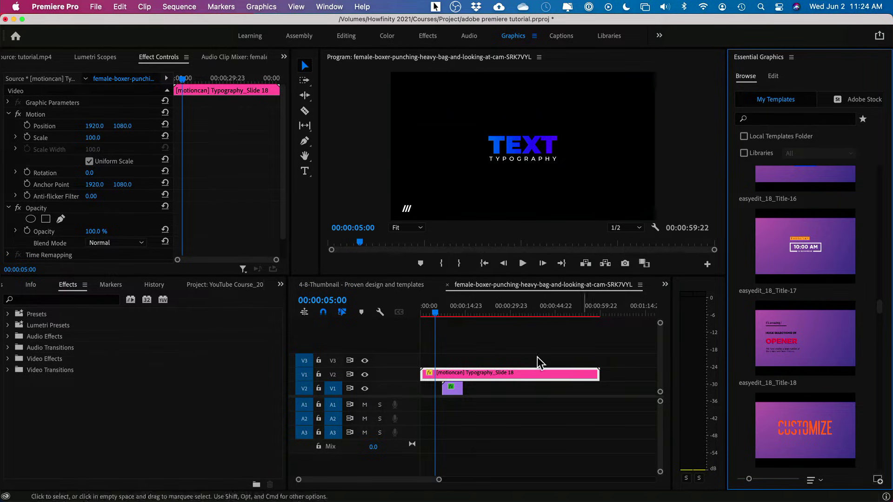
Delete the Typography_Slide 18 clip from the sequence.
left_click(492, 359)
left_click(444, 376)
key("Delete")
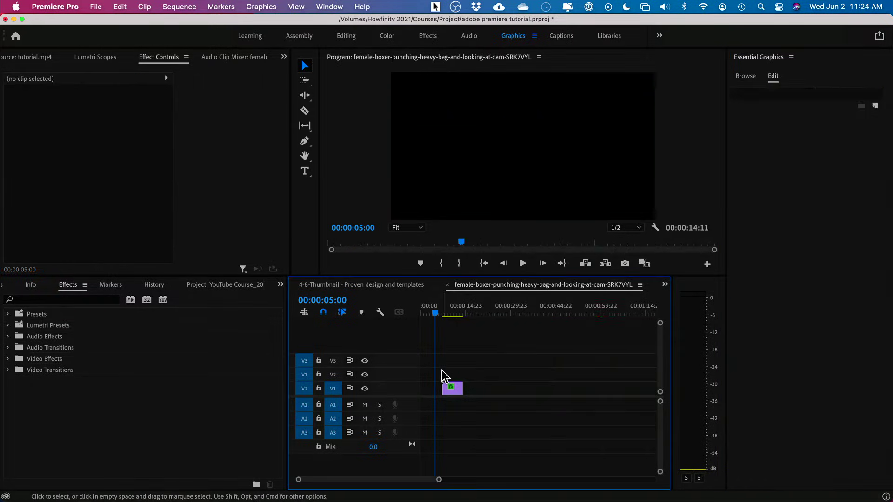
left_click_drag(430, 310, 350, 317)
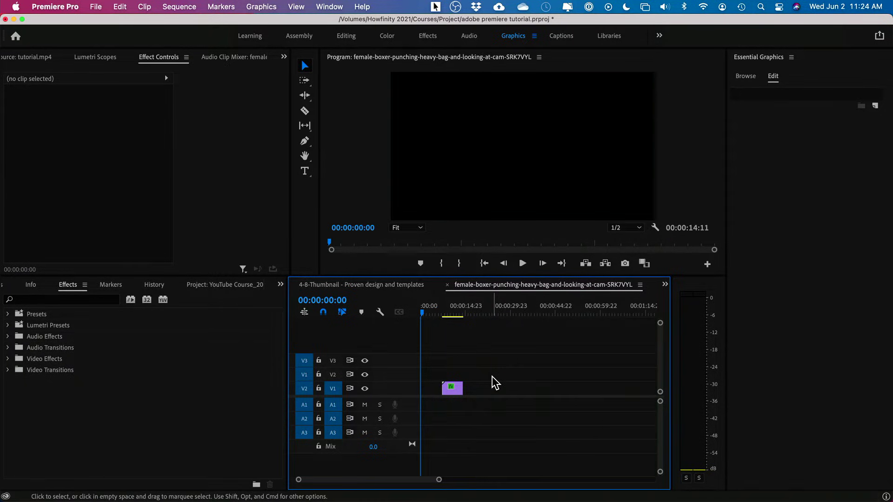
Move the boxer clip to start at 00:00:05:00 and bring the playhead back to the start.
key("=")
left_click(527, 396)
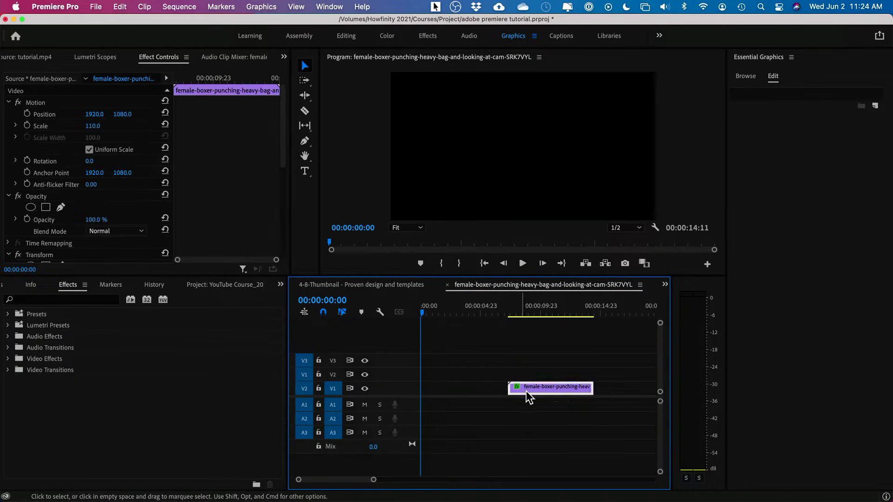
left_click(500, 313)
left_click_drag(502, 314, 483, 315)
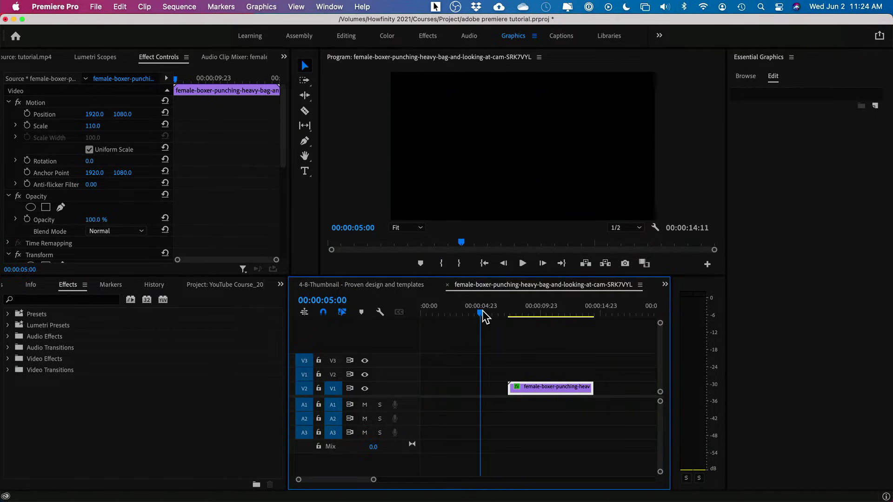
left_click_drag(535, 387, 507, 384)
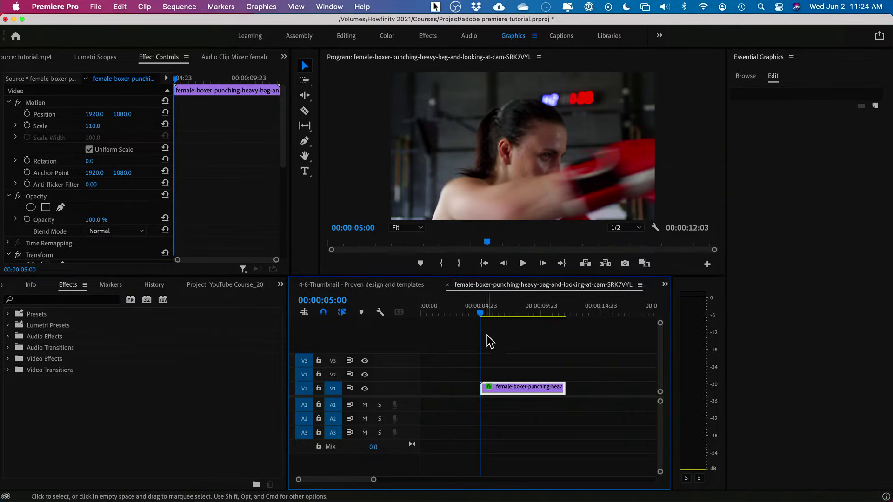
left_click_drag(462, 311, 422, 317)
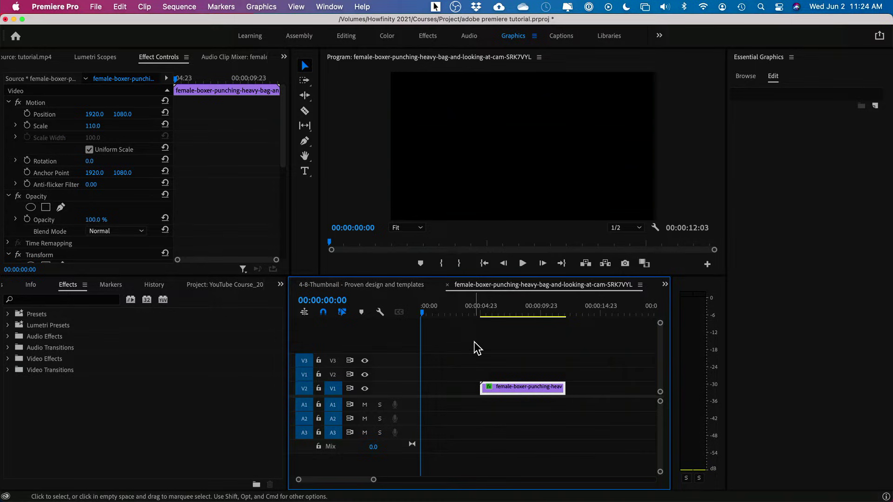
left_click(449, 389)
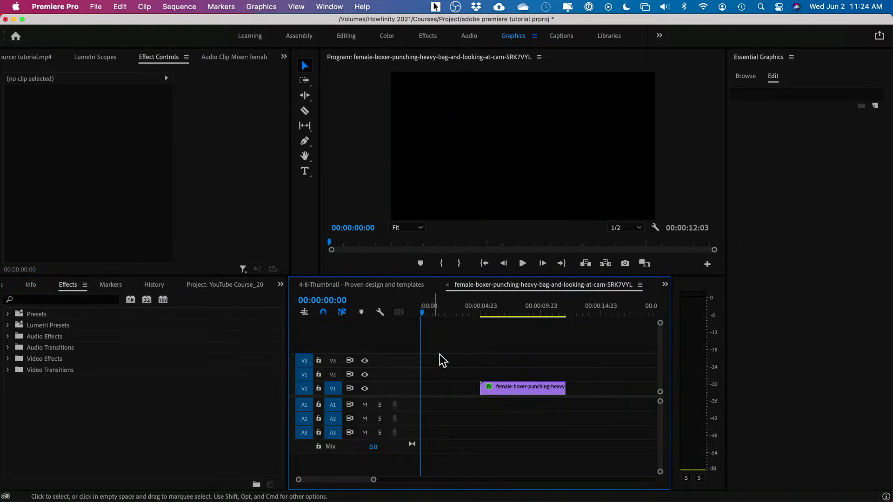
left_click(95, 8)
Create a 3840 by 2160 Black Video item and place it at the sequence start.
mouse_move(107, 24)
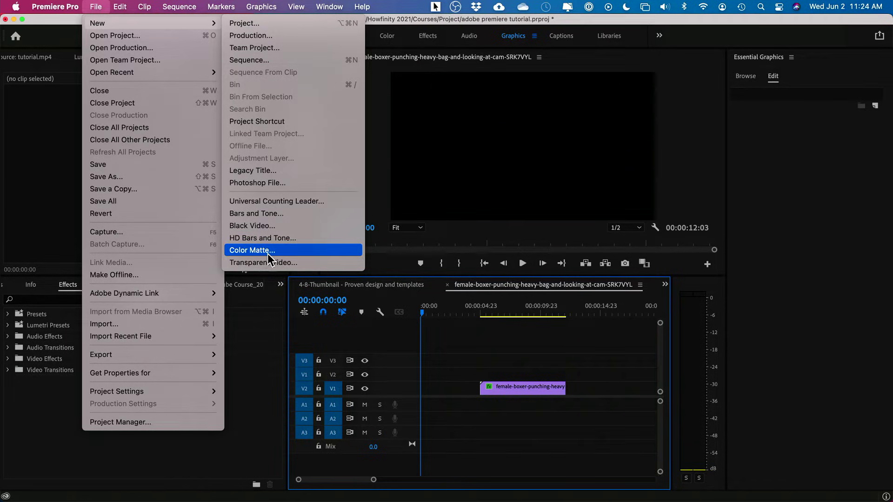
left_click(253, 226)
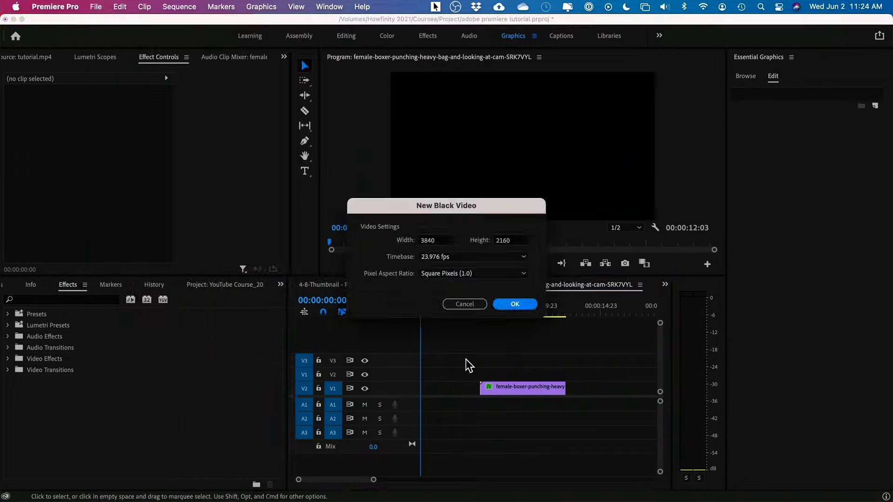
left_click(504, 303)
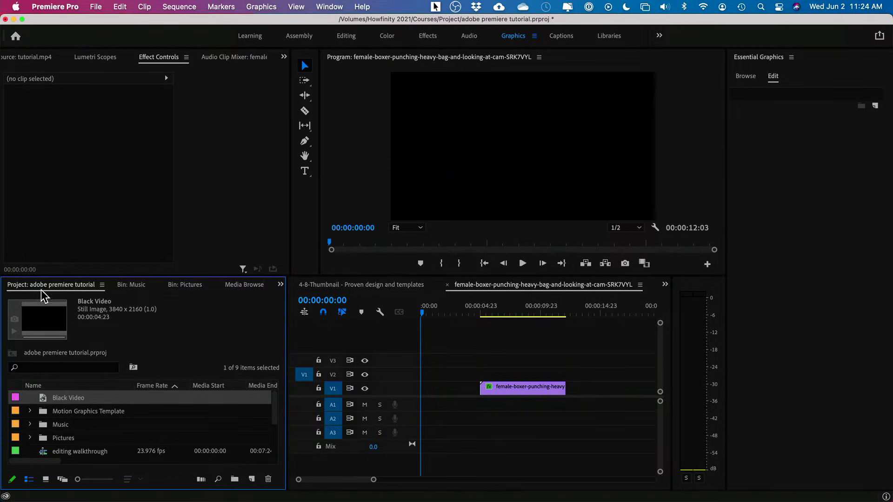
left_click_drag(44, 401, 438, 382)
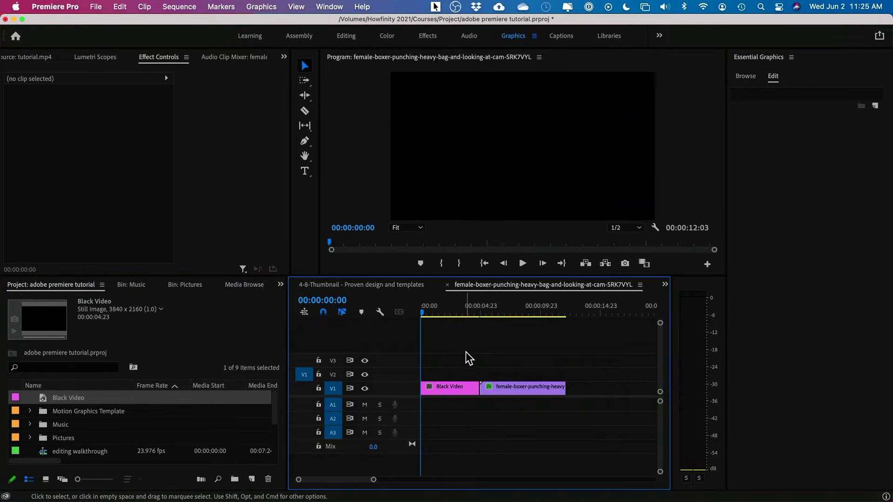
Butt the boxer clip against the Black Video and return the playhead to 00:00:00:00.
left_click_drag(516, 393, 514, 393)
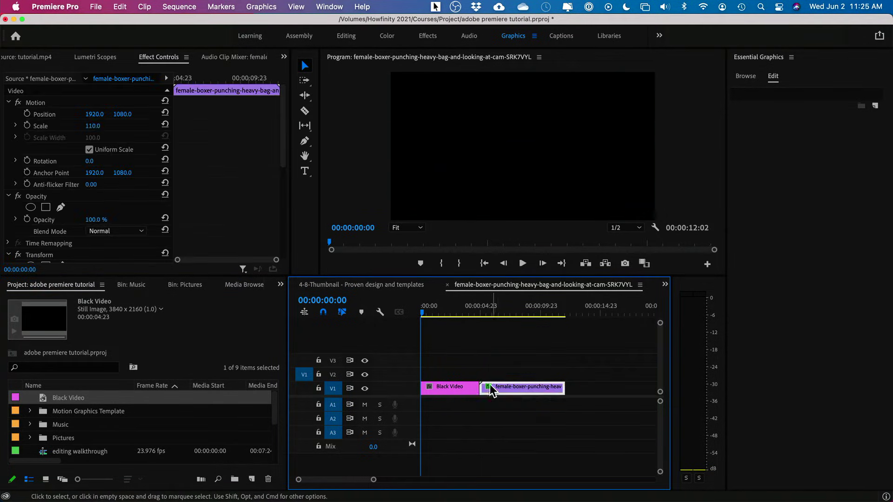
left_click(444, 310)
left_click(486, 358)
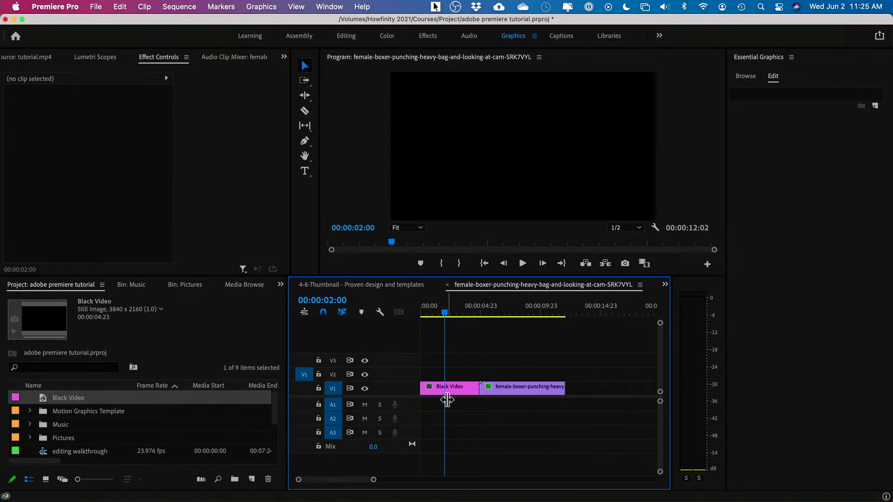
left_click(421, 309)
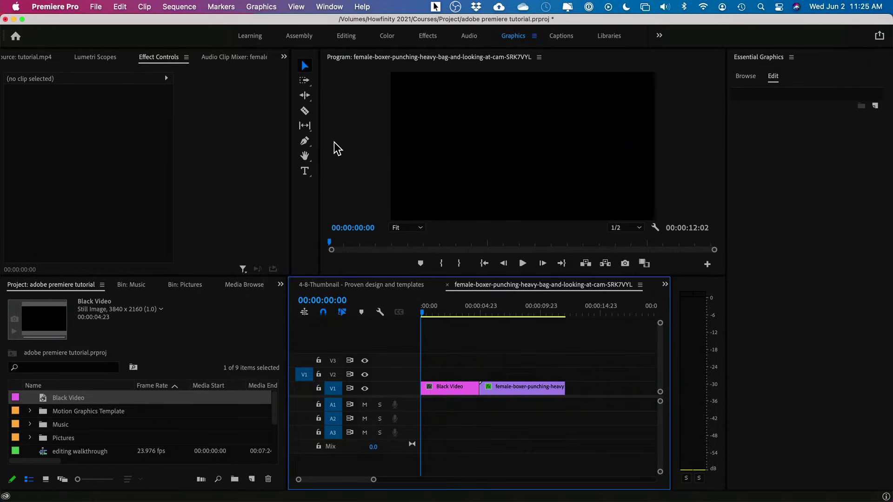
left_click(305, 171)
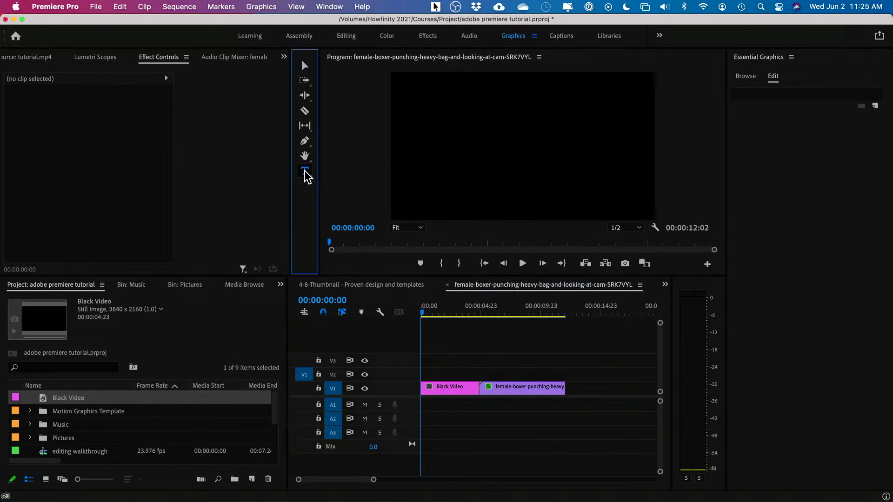
Paste 'New Slate Films' as a new text title over the black video.
left_click(461, 138)
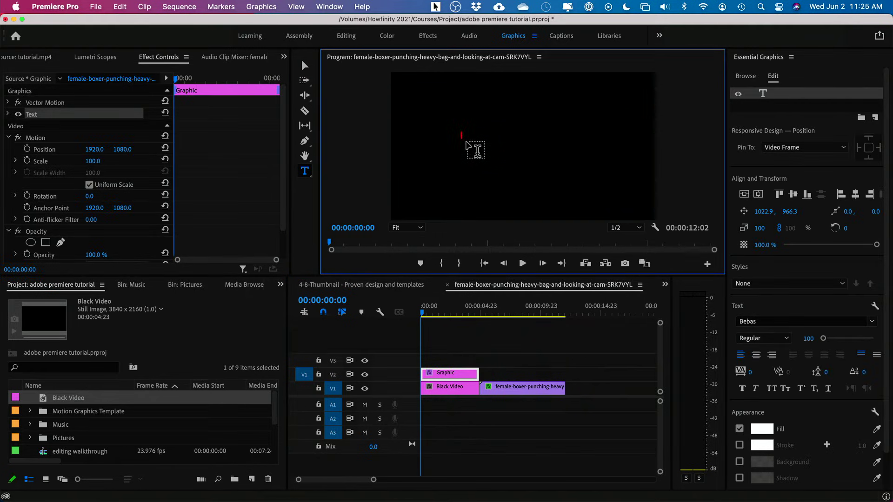
type("New Slate Films")
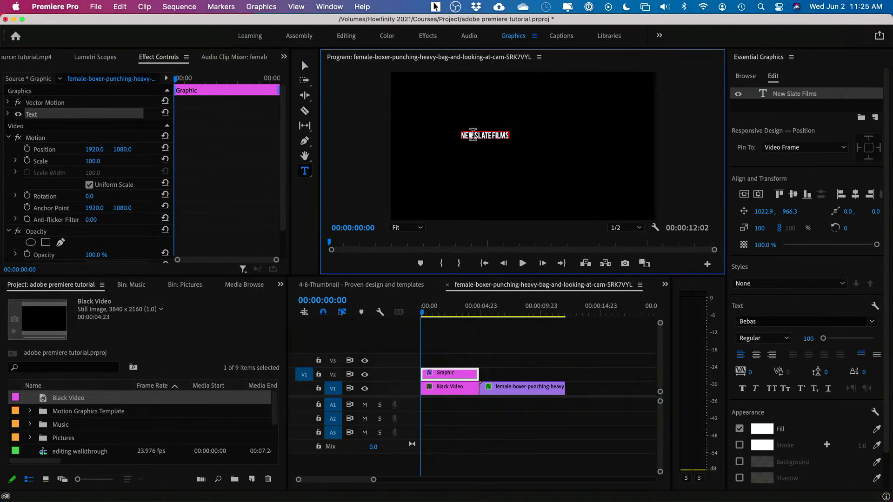
key("Escape")
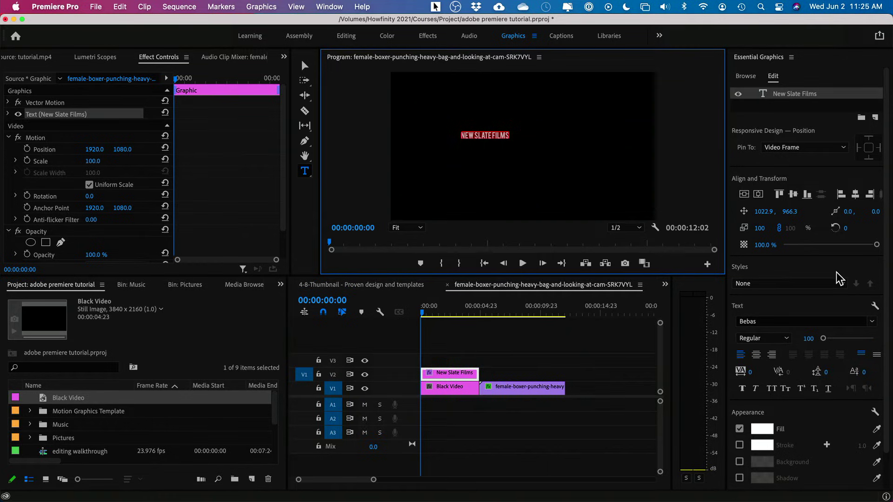
Style the title in bold Arial Bold capitals and enlarge it.
scroll(840, 297, "down", 2)
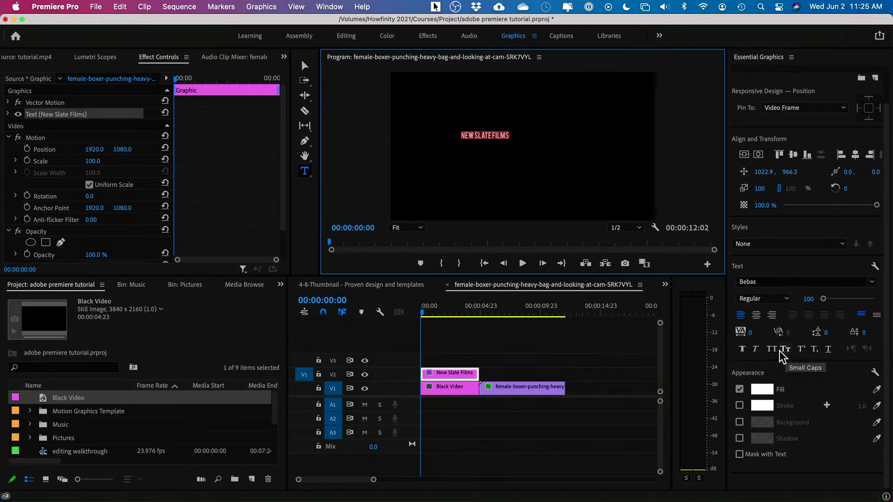
left_click(743, 351)
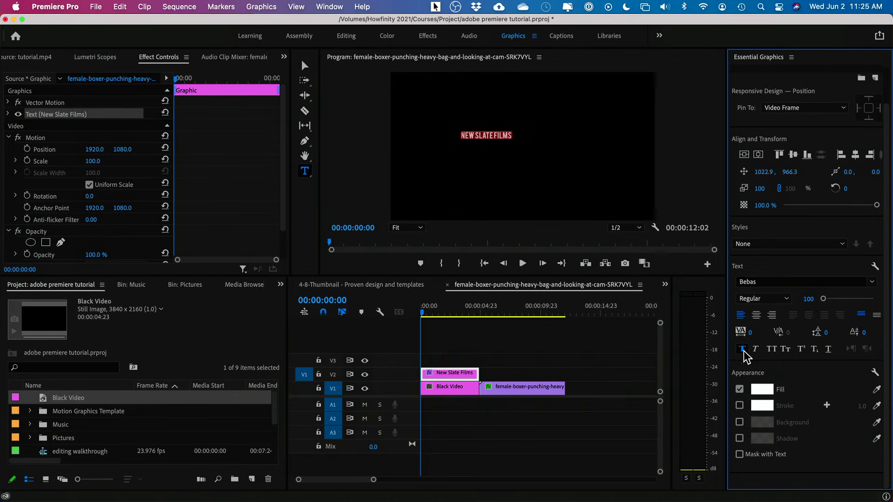
left_click(761, 282)
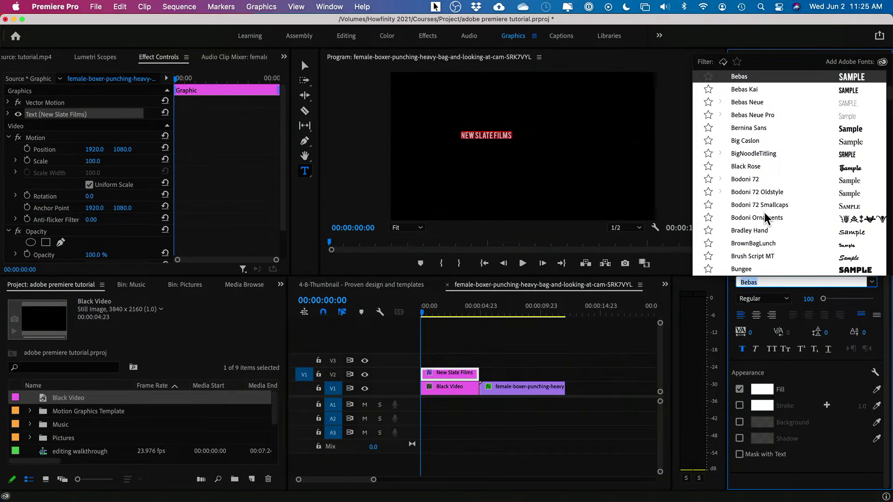
type("aria")
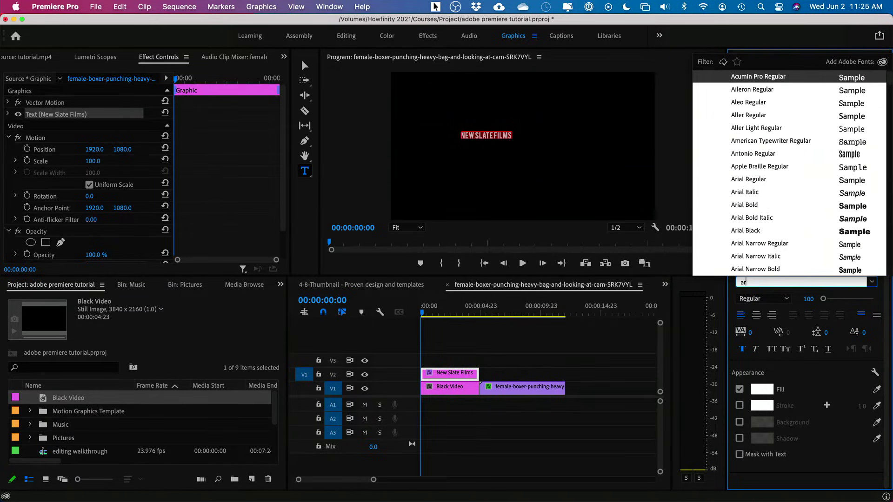
left_click(743, 103)
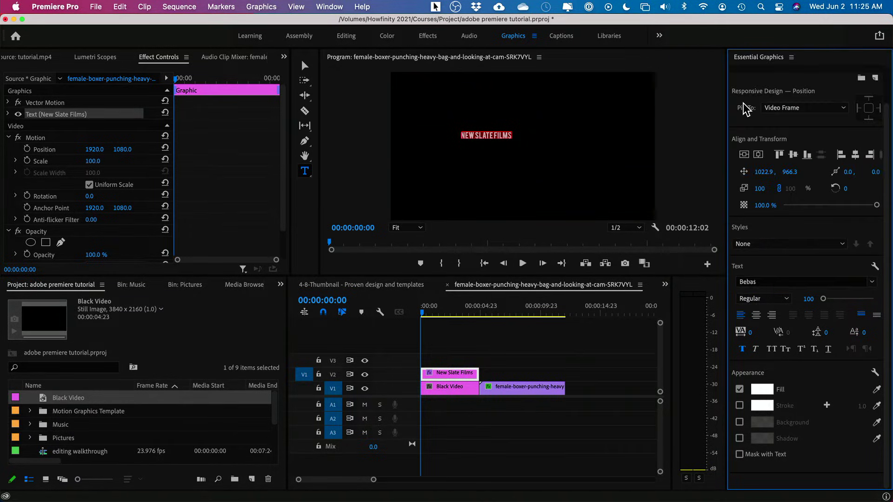
left_click(772, 349)
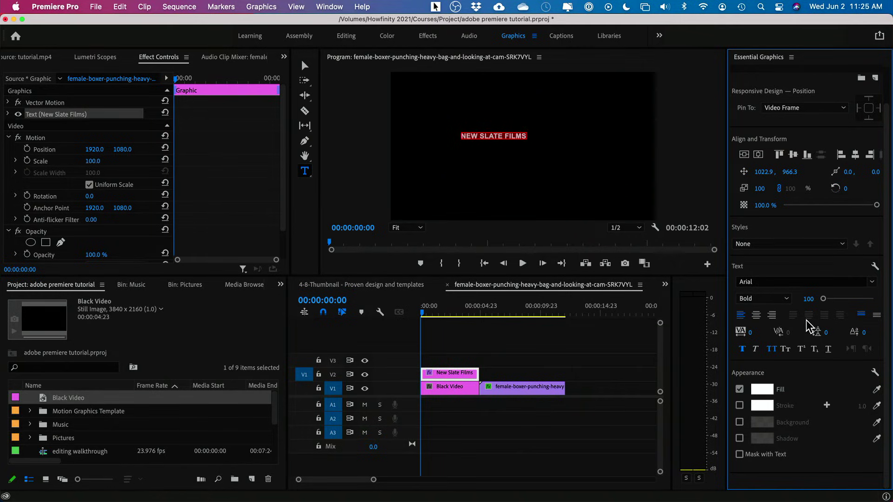
left_click_drag(825, 300, 833, 300)
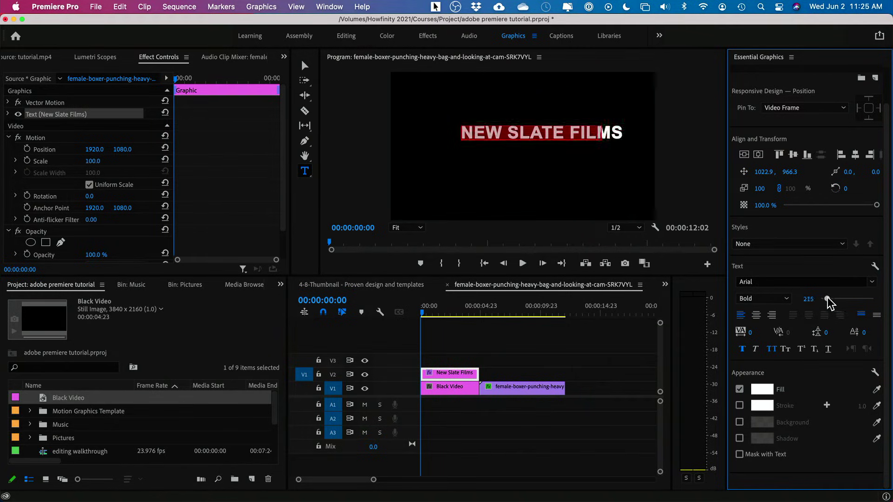
left_click_drag(828, 298, 829, 298)
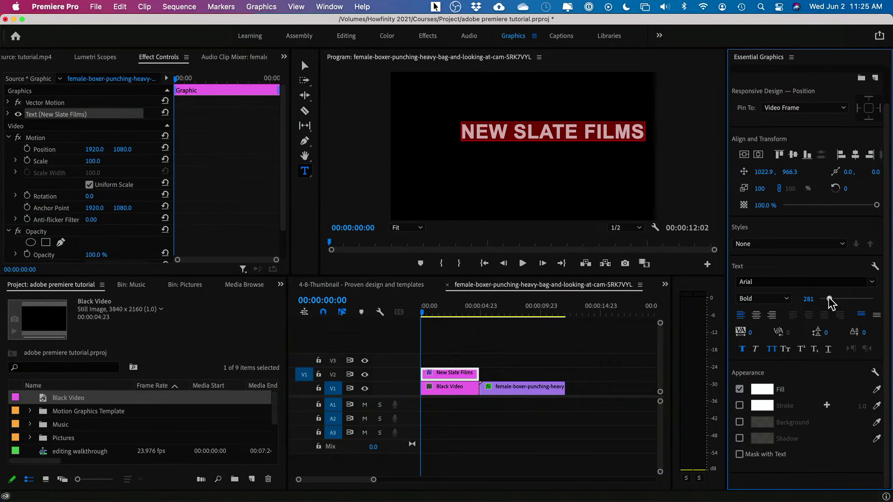
Change the title font to Bebas Neue Pro Book in small caps at about size 479.
left_click(826, 282)
type("beba")
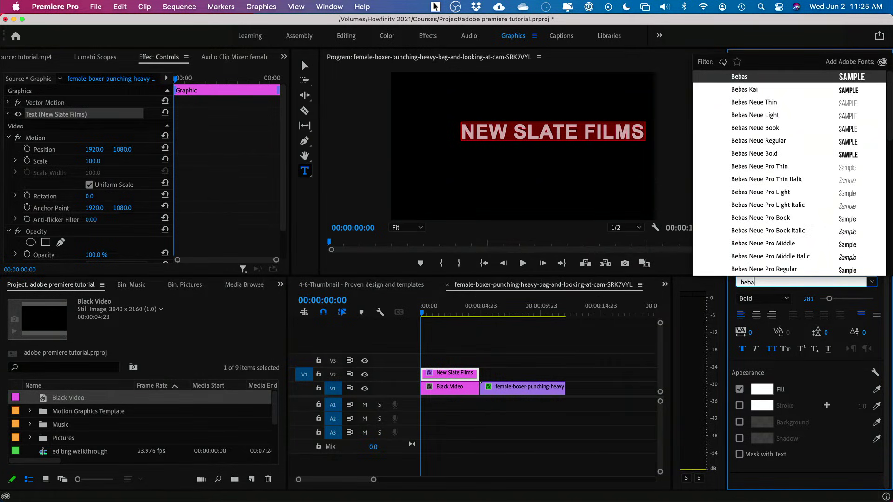
left_click(777, 224)
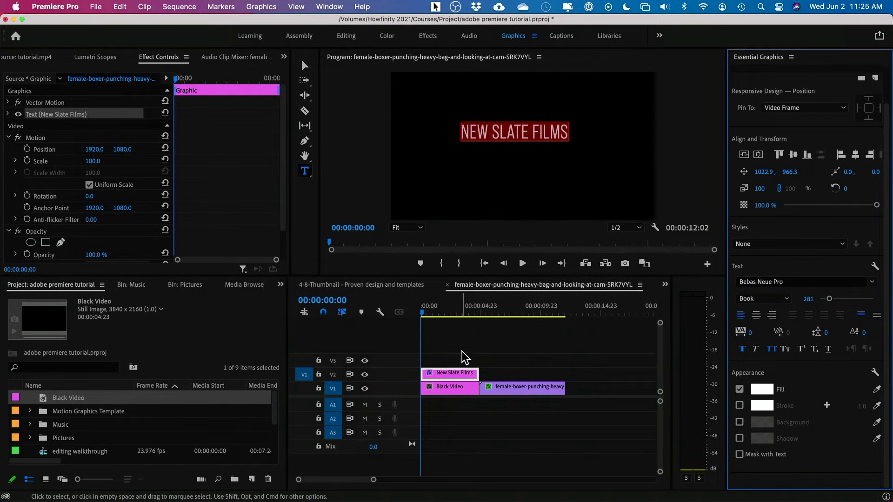
left_click(786, 350)
left_click(787, 350)
left_click(786, 350)
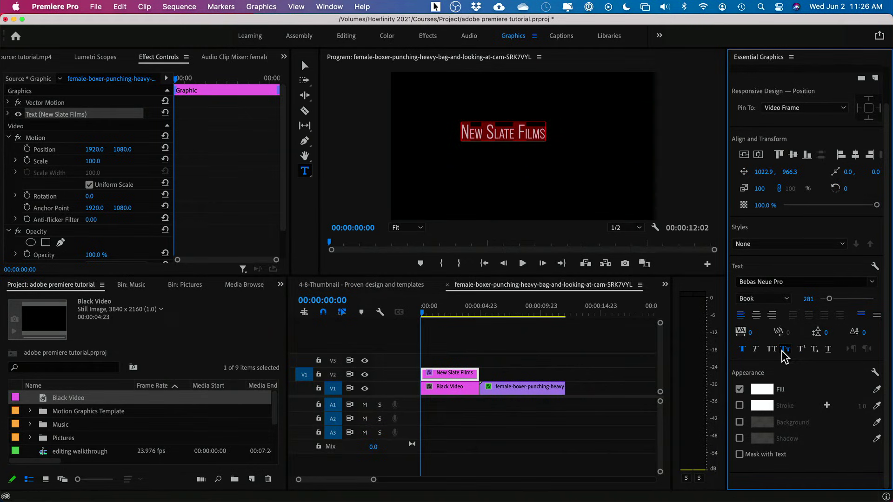
left_click_drag(829, 300, 836, 301)
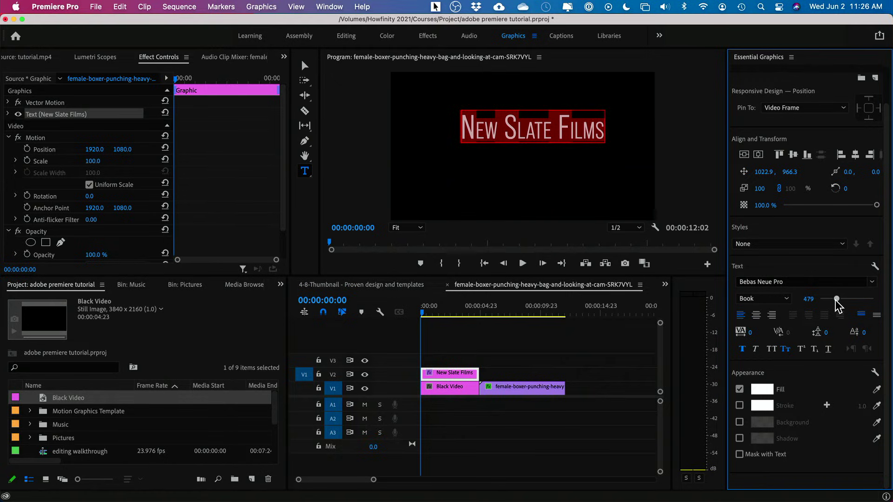
left_click(428, 350)
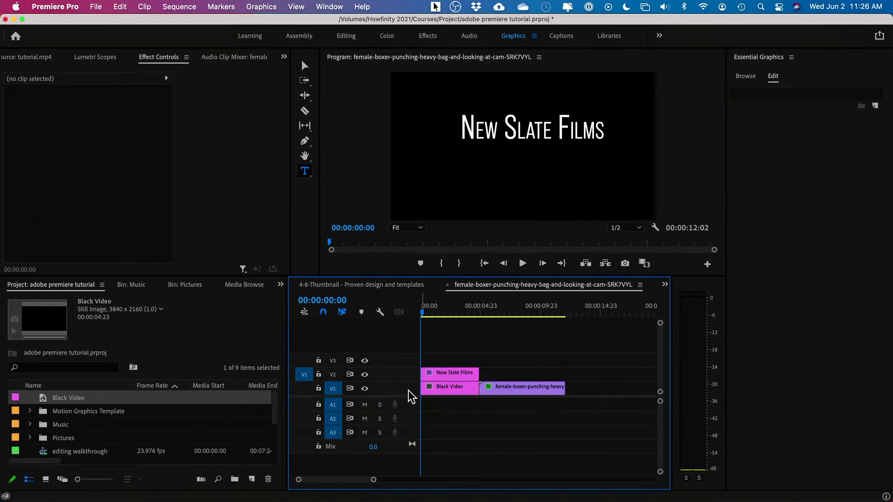
left_click(444, 372)
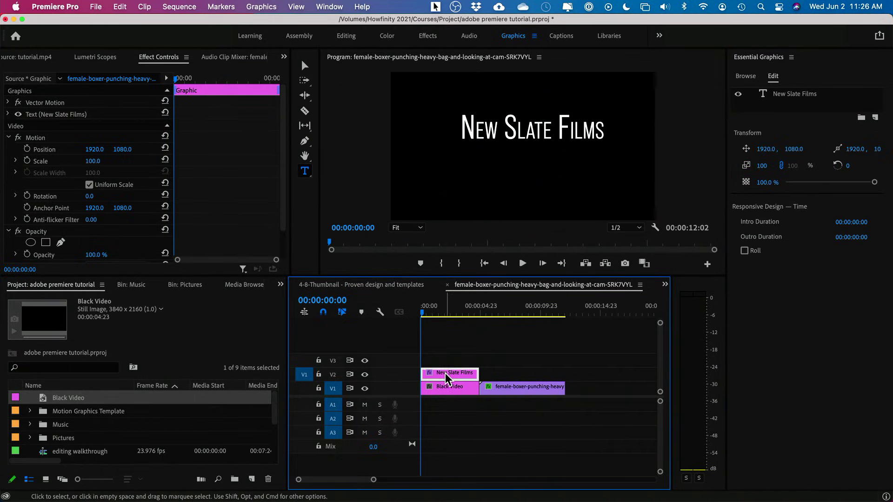
Switch the title from small caps to all caps so it reads NEW SLATE FILMS.
left_click_drag(766, 150, 840, 149)
left_click(766, 89)
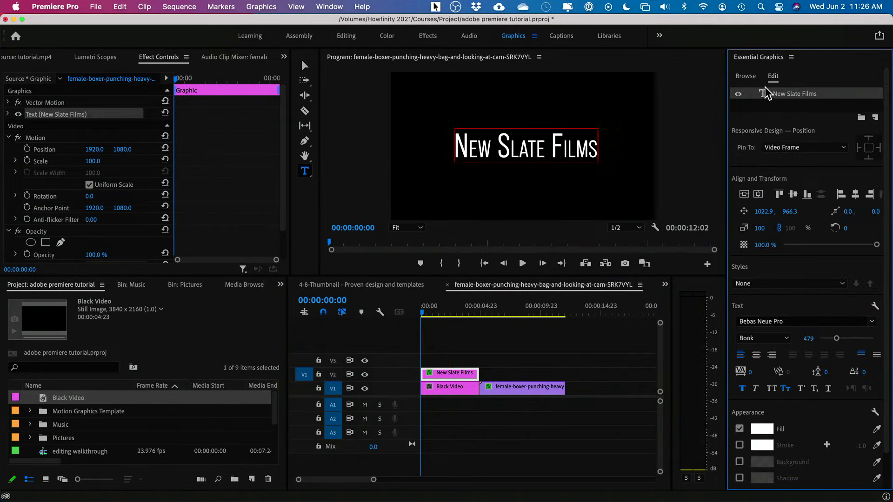
left_click(786, 395)
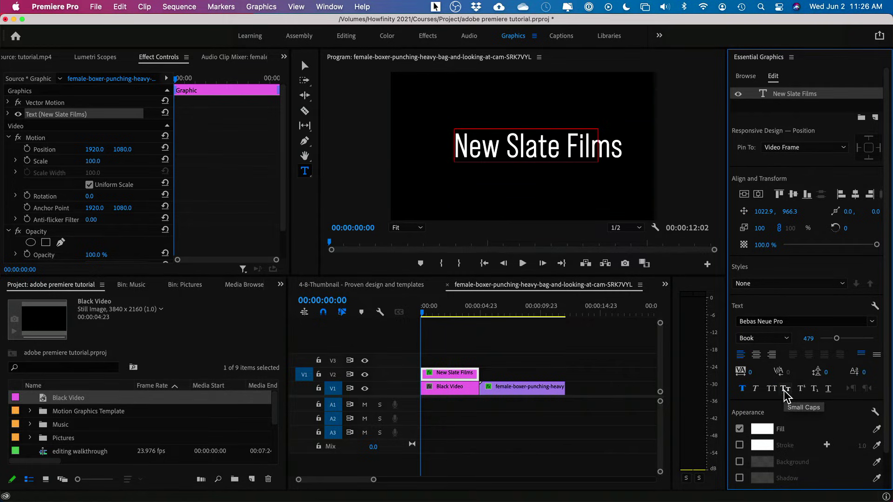
left_click(785, 396)
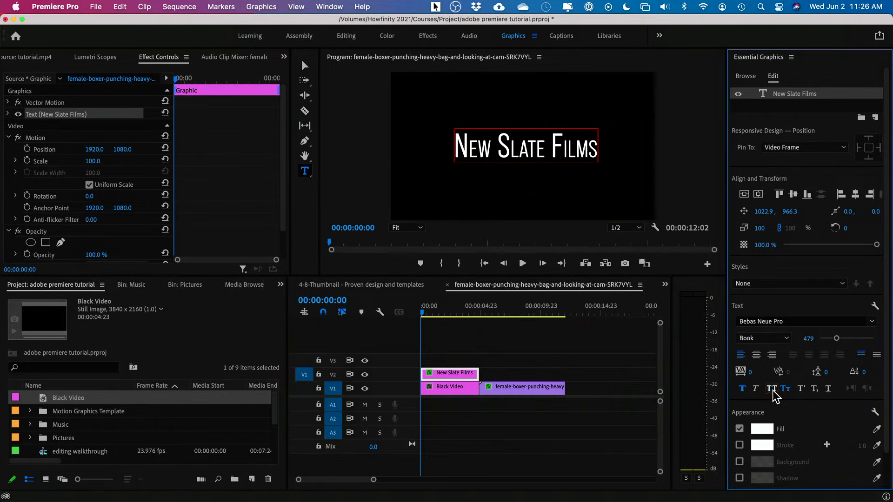
left_click(772, 390)
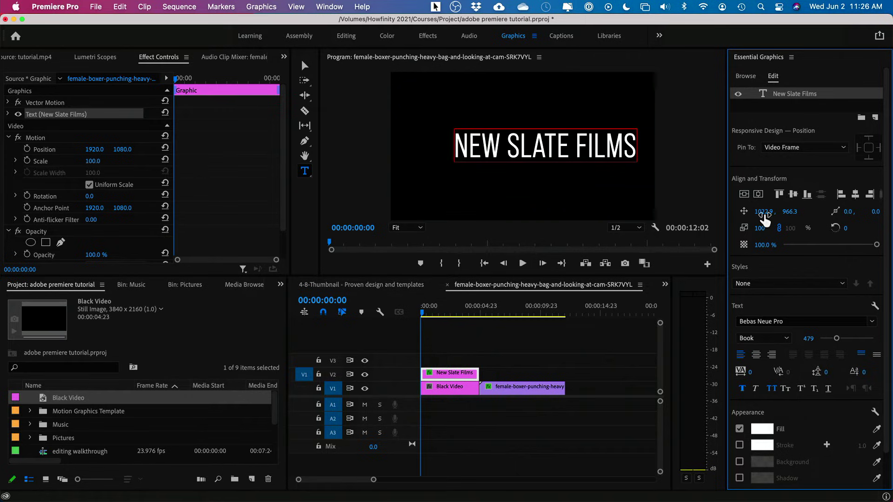
Centre the title vertically and horizontally in the frame.
left_click_drag(763, 211, 712, 211)
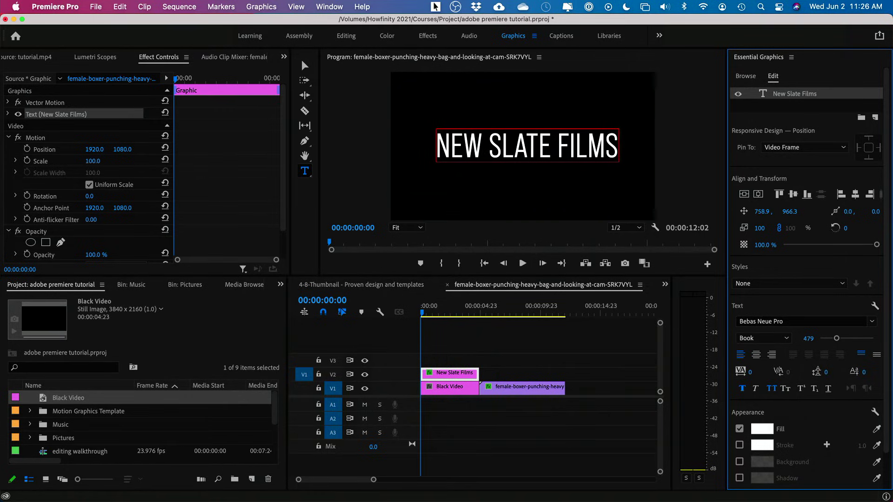
left_click(745, 195)
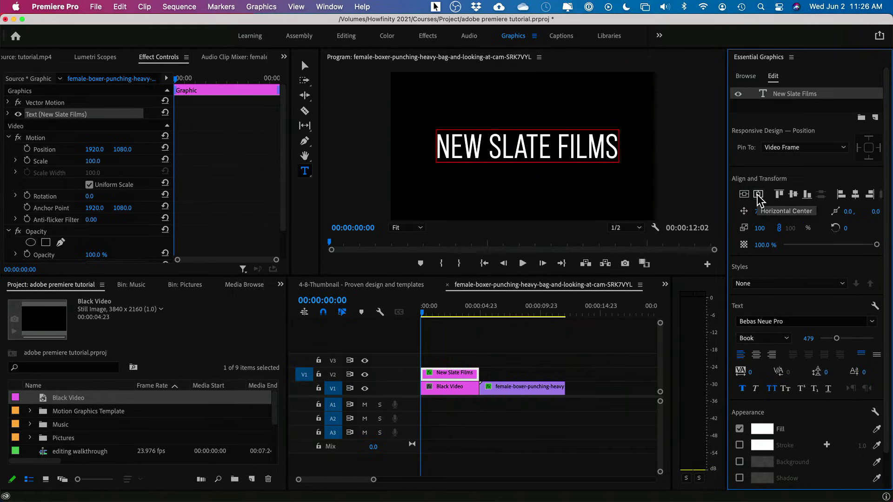
left_click(759, 195)
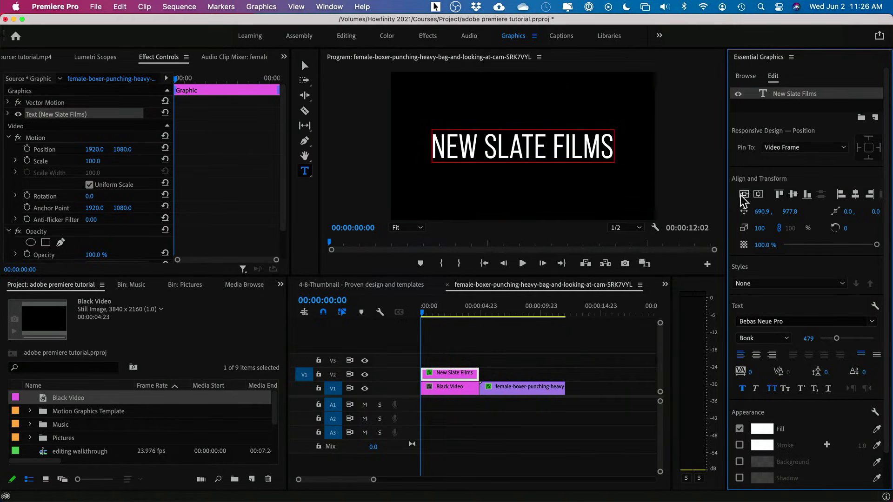
Trim the title clip's start point slightly later on the timeline.
left_click(460, 351)
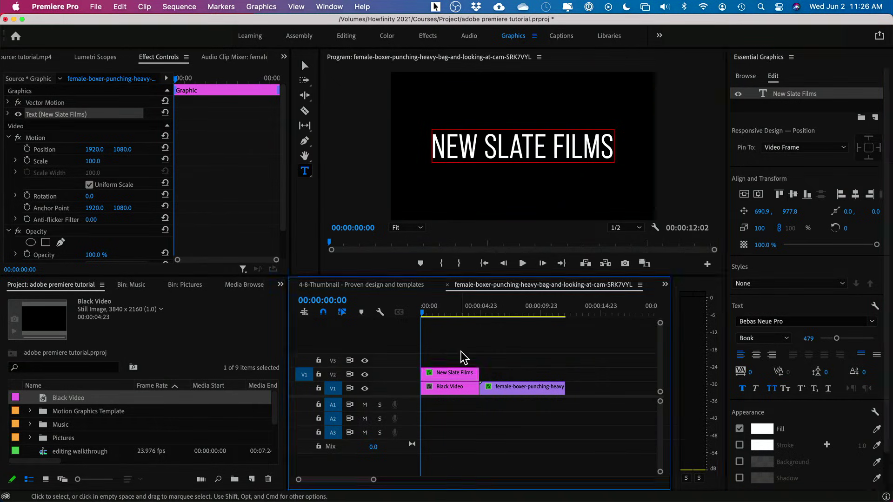
key("=")
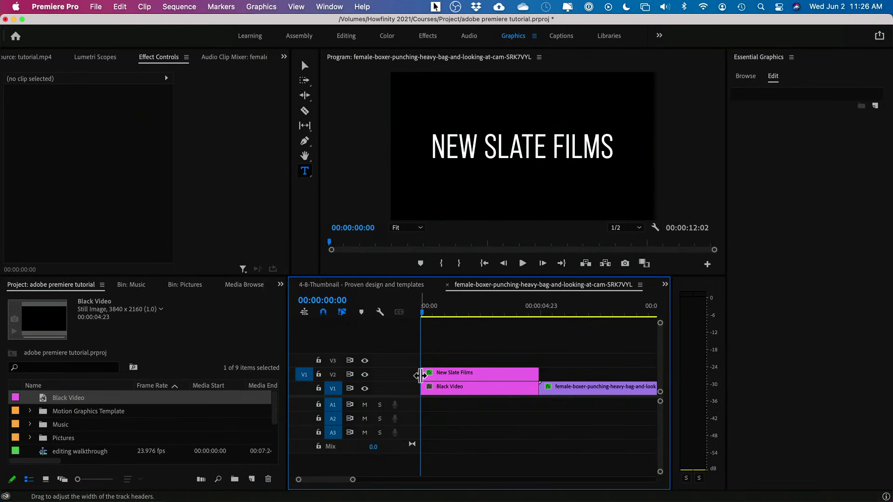
left_click_drag(422, 375, 435, 374)
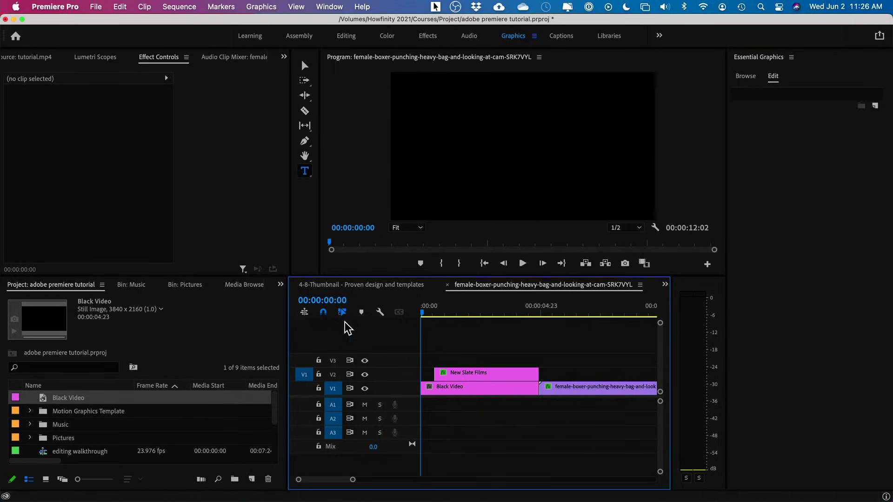
key("Down")
key("space")
key("space")
left_click_drag(434, 374, 433, 375)
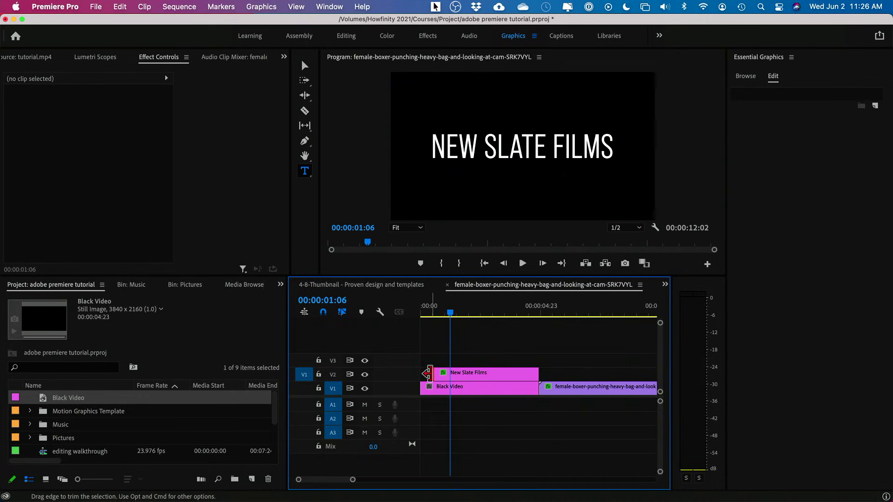
Add a Cross Dissolve at the title's start and set its length to 1:02.
right_click(428, 373)
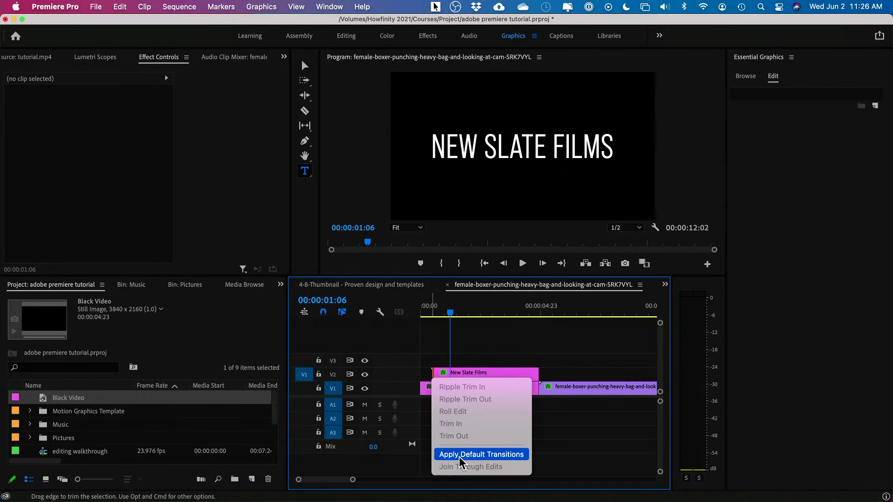
left_click(482, 454)
left_click(442, 375)
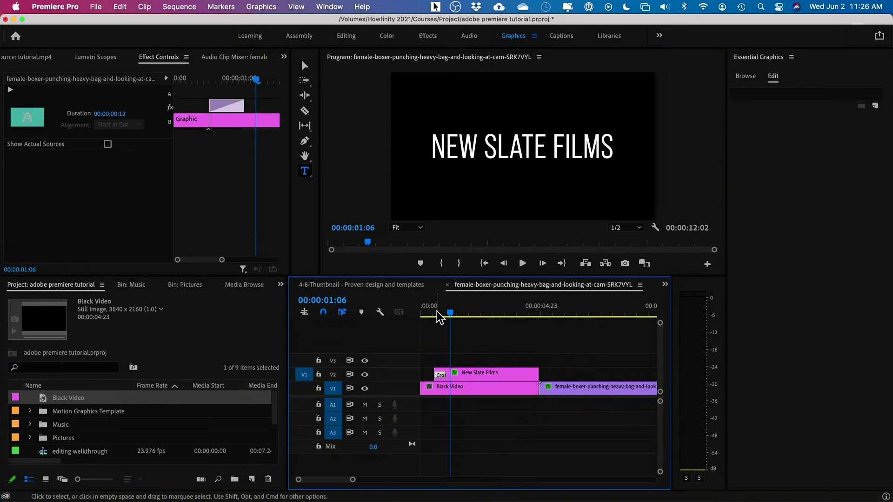
left_click_drag(439, 317, 407, 315)
key("space")
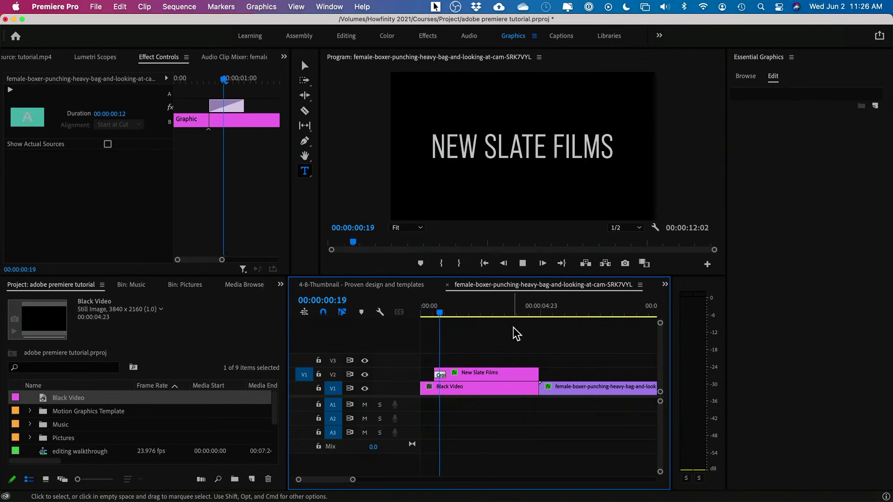
key("space")
left_click_drag(446, 375, 475, 377)
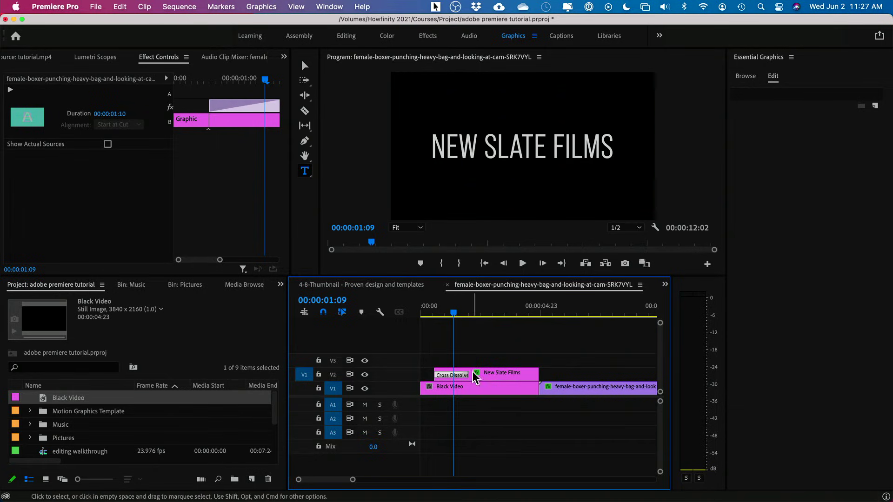
left_click_drag(453, 313, 425, 313)
key("space")
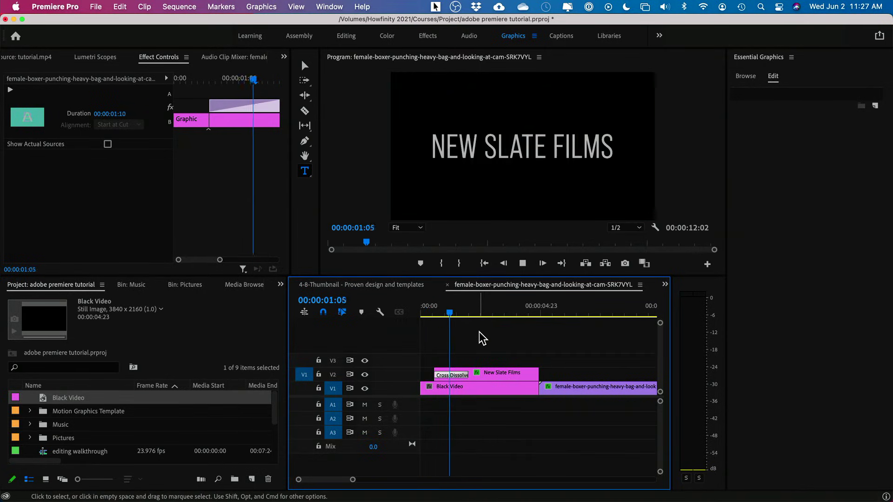
key("space")
left_click_drag(469, 375, 464, 375)
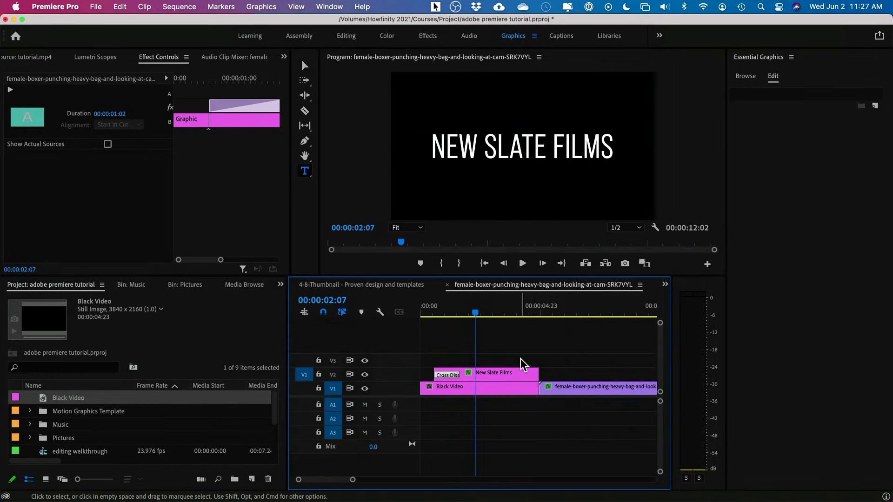
Add the default Cross Dissolve at the title's end and preview the fade-out.
left_click(540, 373)
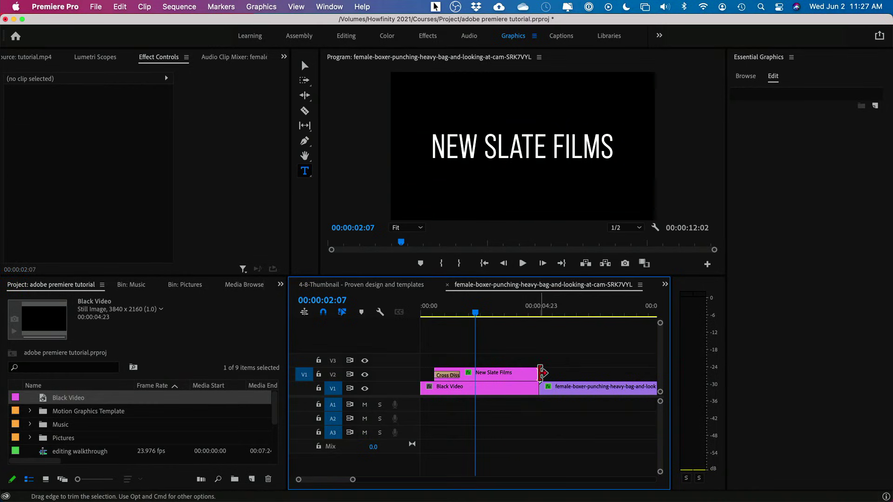
right_click(542, 373)
left_click(545, 457)
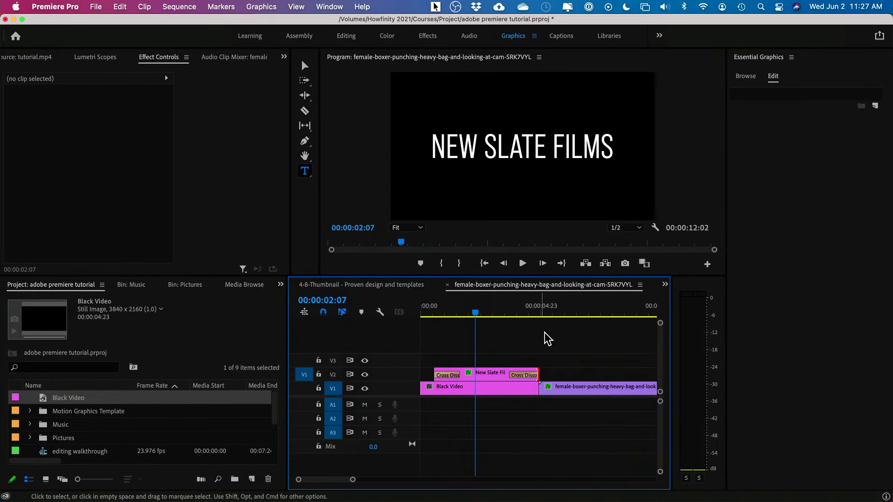
key("space")
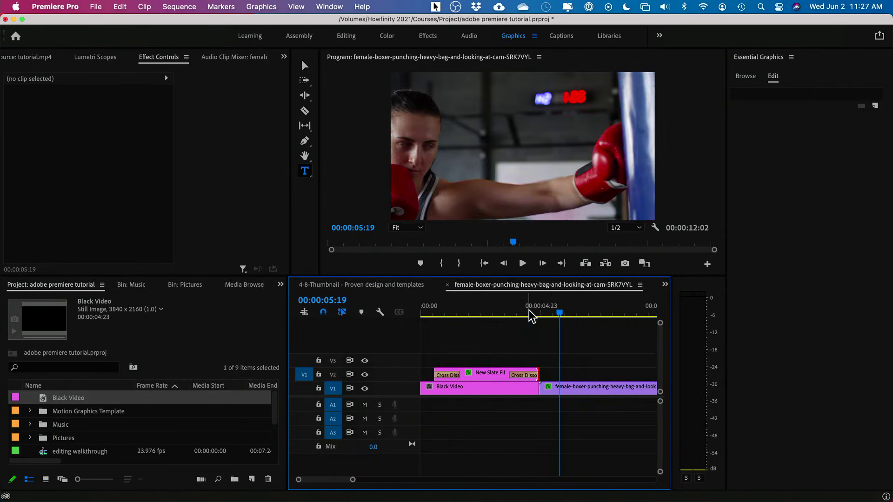
left_click_drag(529, 311, 483, 313)
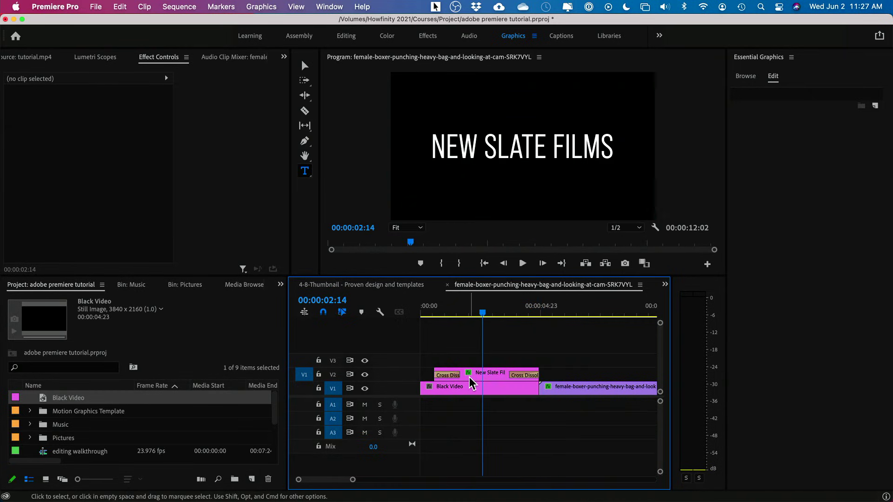
Duplicate the title onto V3 and retype the copy as 'presents'.
left_click(470, 375)
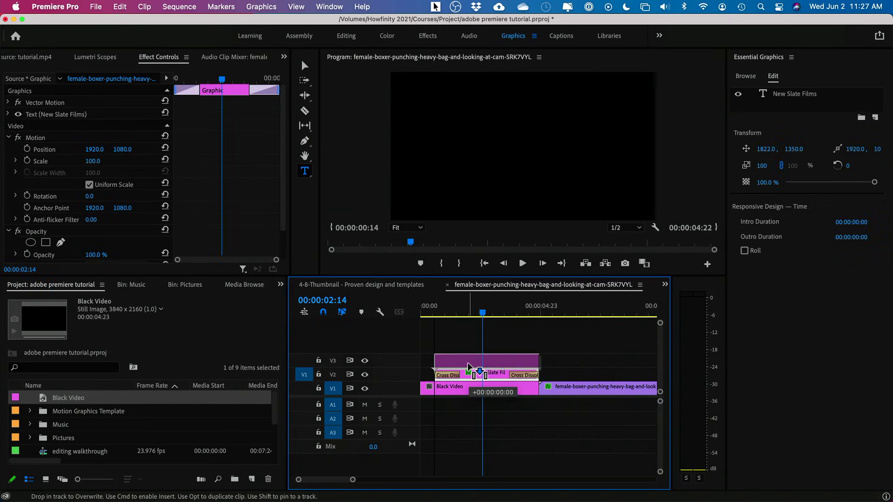
left_click_drag(470, 375, 472, 359)
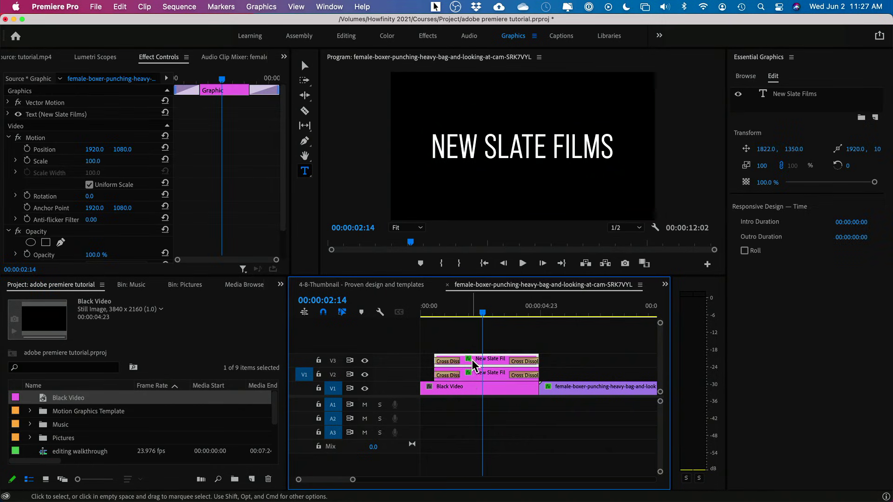
left_click(767, 100)
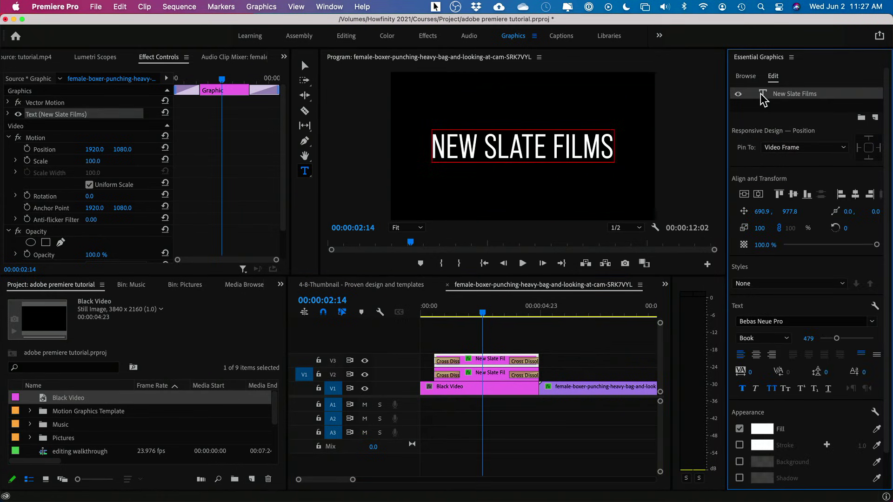
double_click(532, 148)
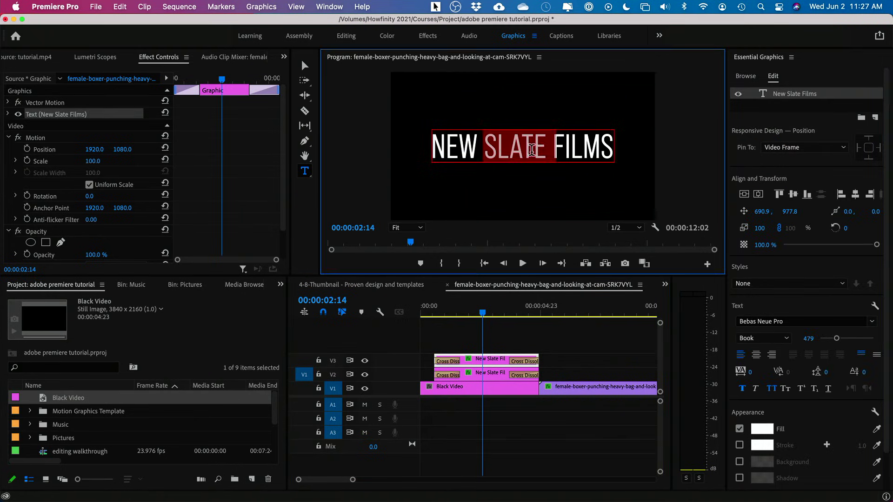
triple_click(531, 149)
type("presents")
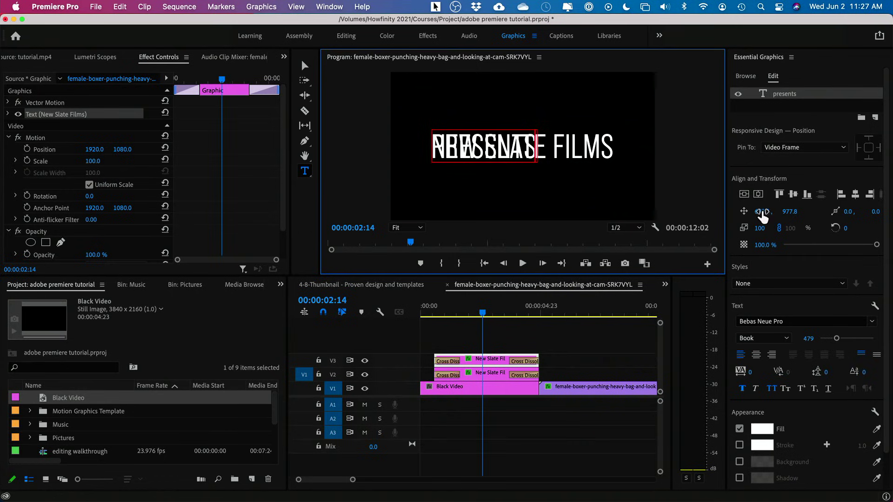
Set PRESENTS to font size 248 and centre it horizontally.
left_click_drag(763, 213, 837, 212)
left_click_drag(475, 178, 630, 196)
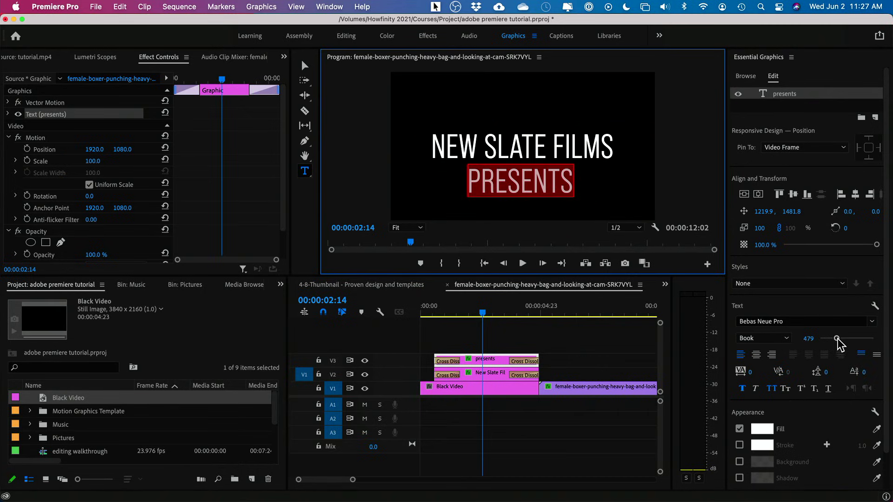
left_click_drag(837, 339, 828, 339)
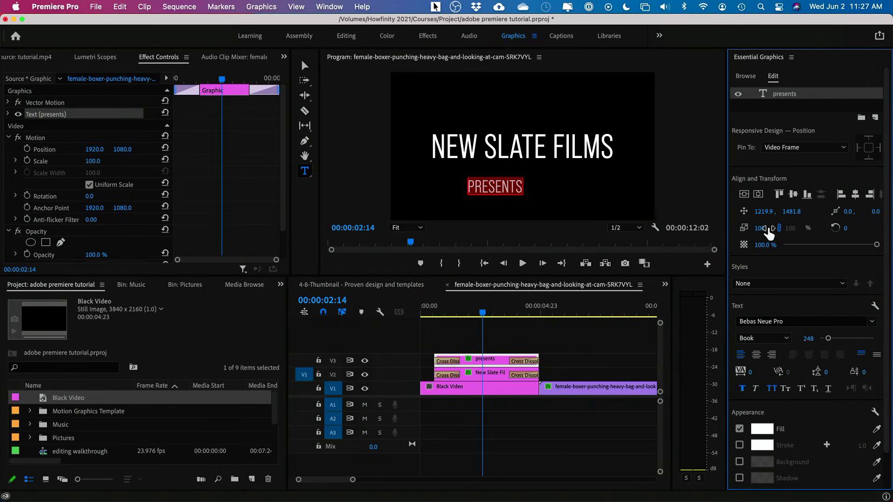
mouse_move(764, 212)
left_mouse_down()
mouse_move(756, 211)
mouse_move(798, 212)
mouse_move(777, 212)
left_mouse_up()
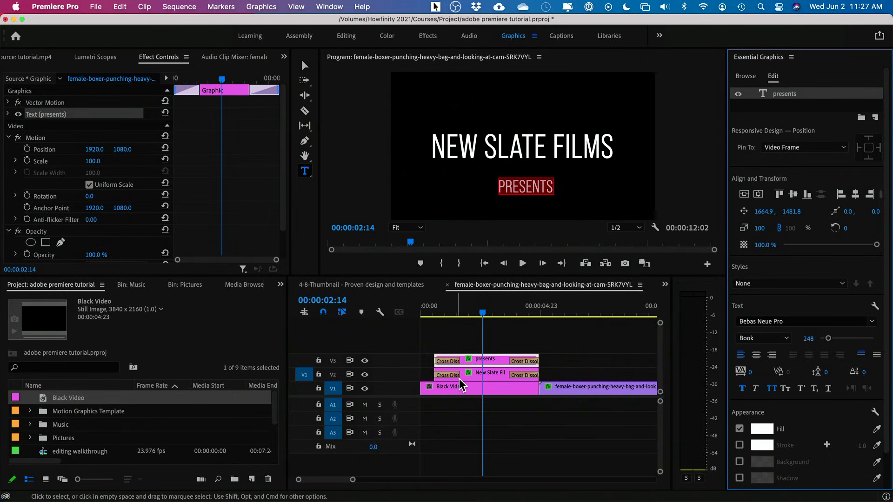
Raise NEW SLATE FILMS and position PRESENTS just beneath it.
left_click(482, 377)
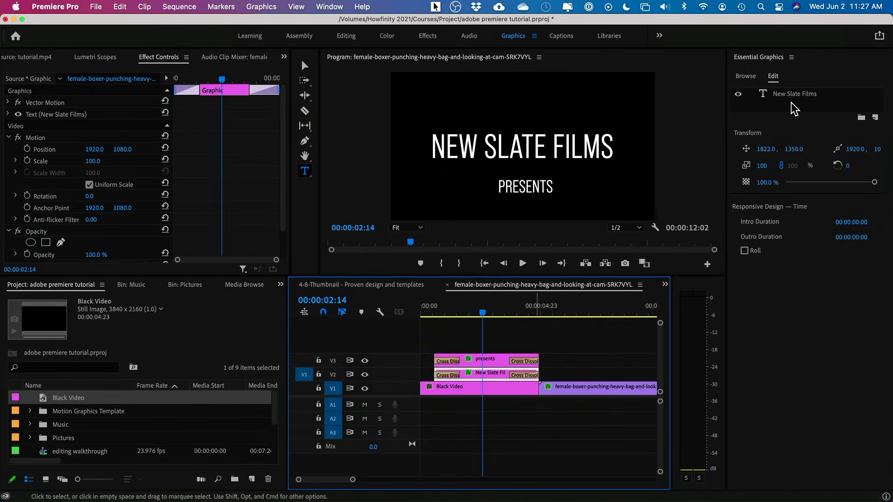
left_click_drag(796, 149, 786, 150)
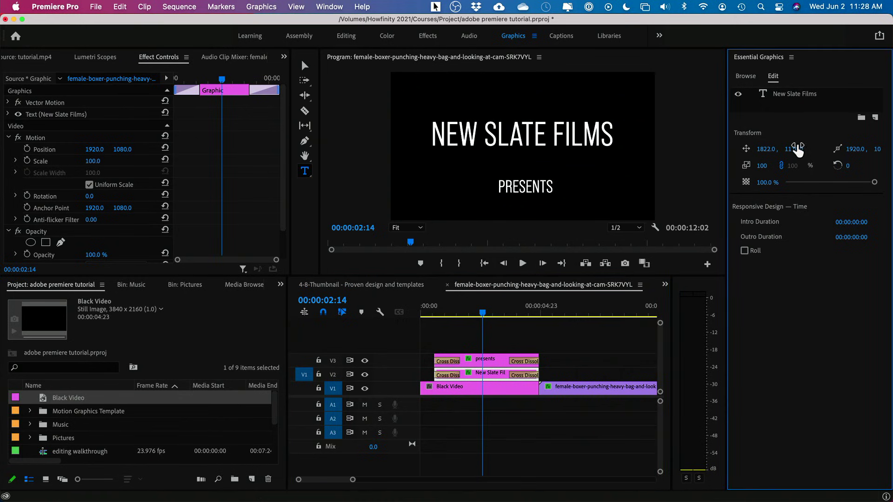
left_click(462, 364)
left_click(794, 150)
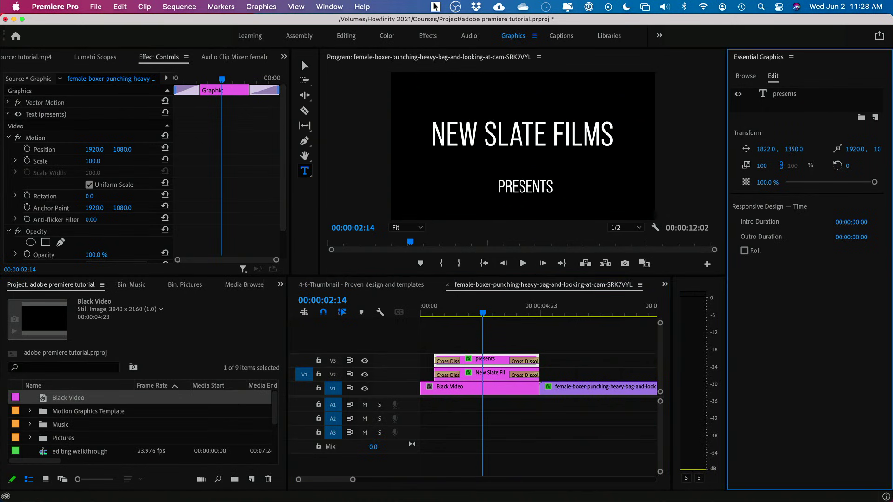
left_click_drag(793, 149, 772, 149)
left_click(411, 328)
Play the opener from the beginning to review both titles.
key("Home")
key("space")
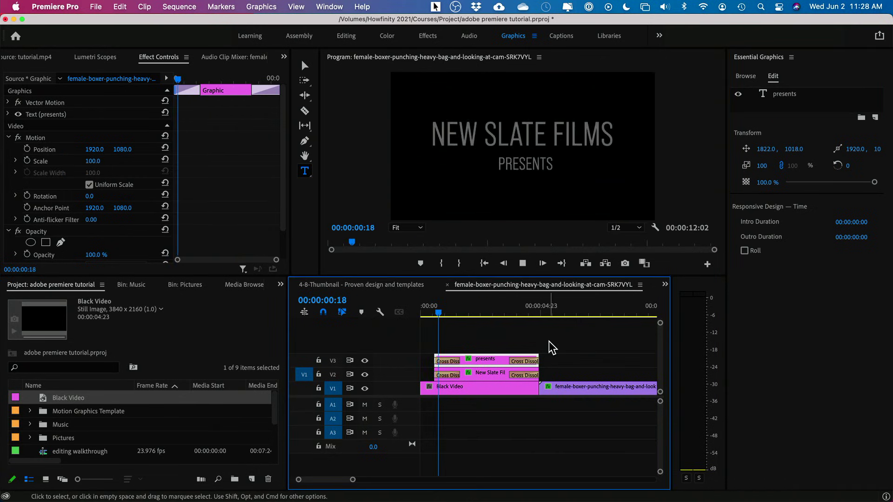
key("space")
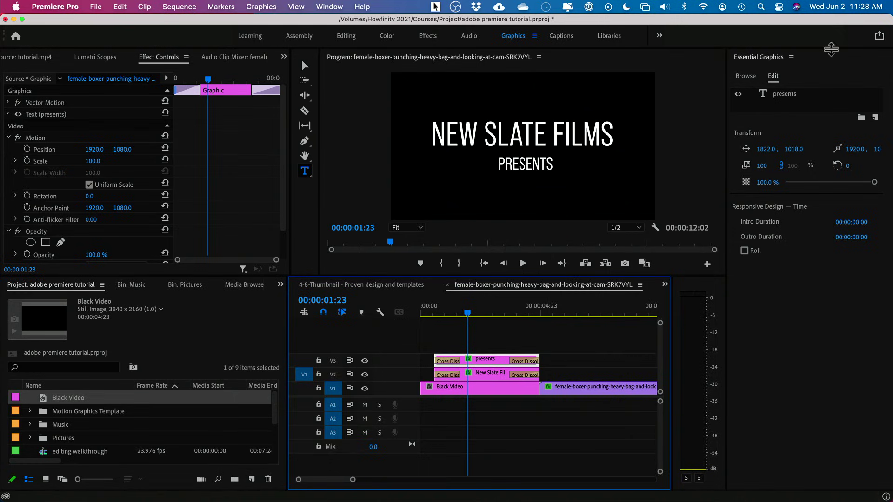
left_click(736, 79)
left_click(745, 77)
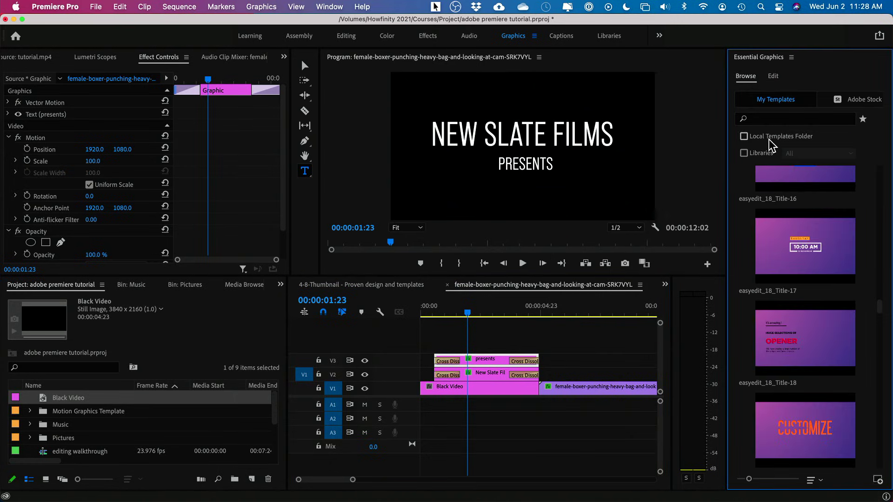
scroll(809, 303, "down", 3)
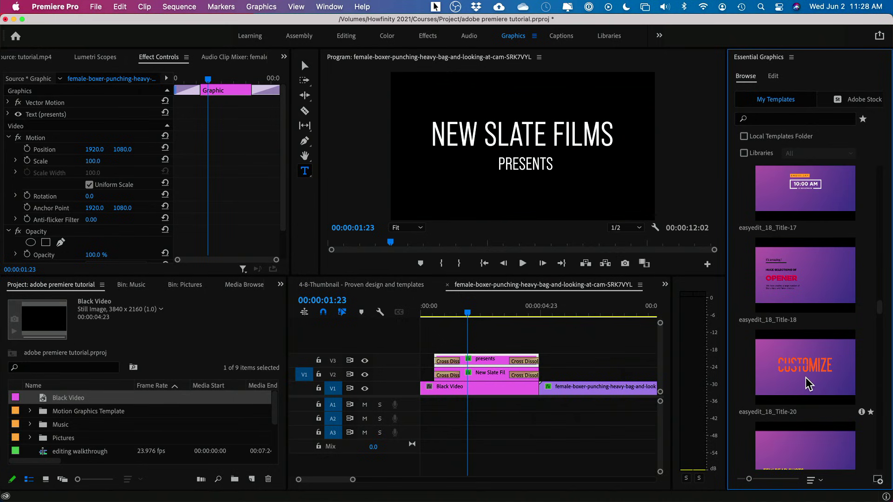
left_click_drag(815, 374, 485, 349)
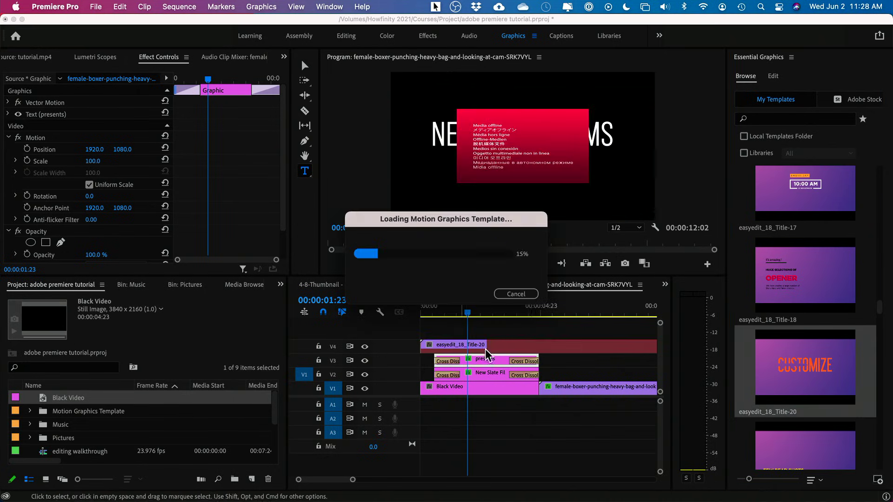
left_click(521, 345)
left_click_drag(90, 136, 137, 137)
left_click(424, 311)
key("space")
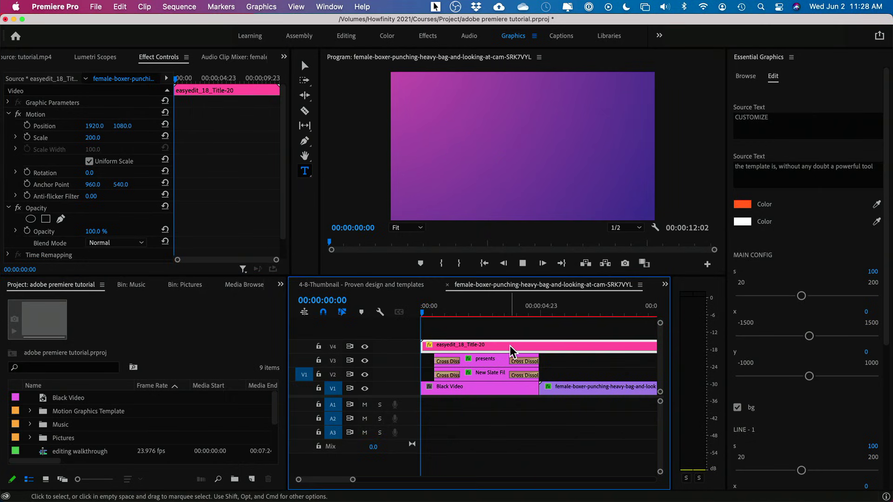
left_click(460, 334)
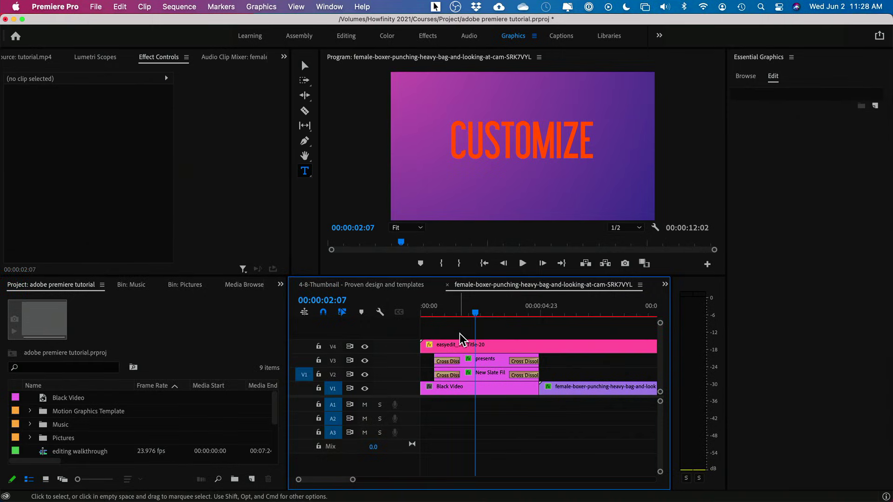
left_click(481, 350)
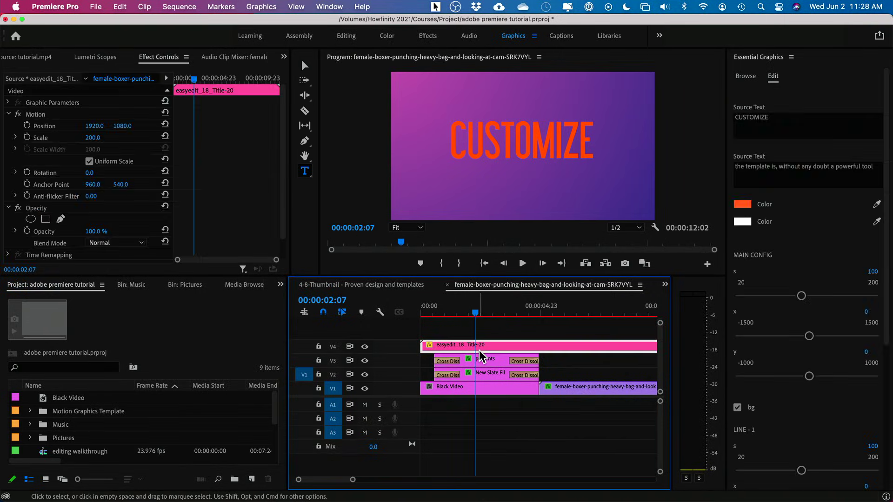
key("Delete")
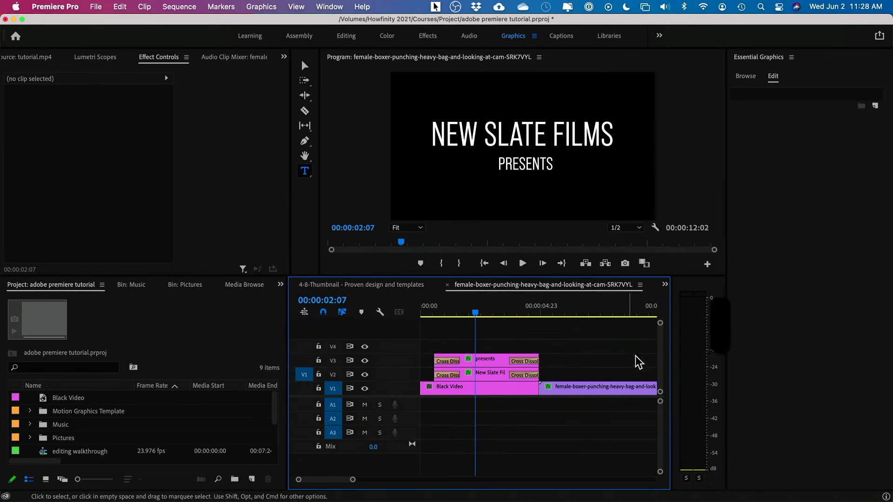
mouse_move(474, 321)
left_mouse_down()
mouse_move(522, 316)
mouse_move(422, 317)
mouse_move(468, 316)
left_mouse_up()
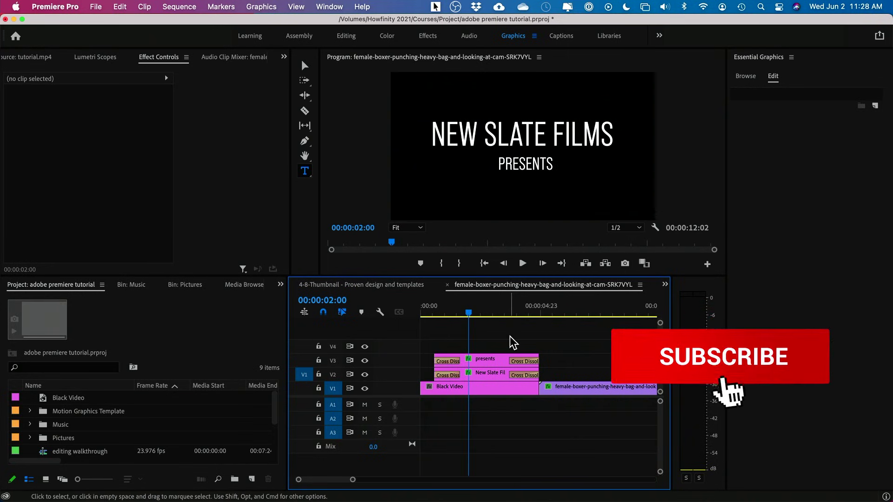